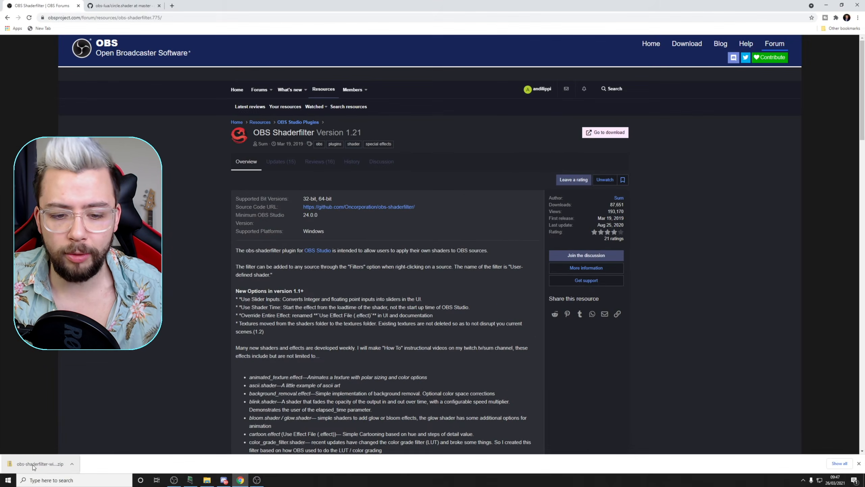
Open the downloaded obs-shaderfilter zip and copy the data and obs-plugins folders from its obs-studio folder.
click(63, 442)
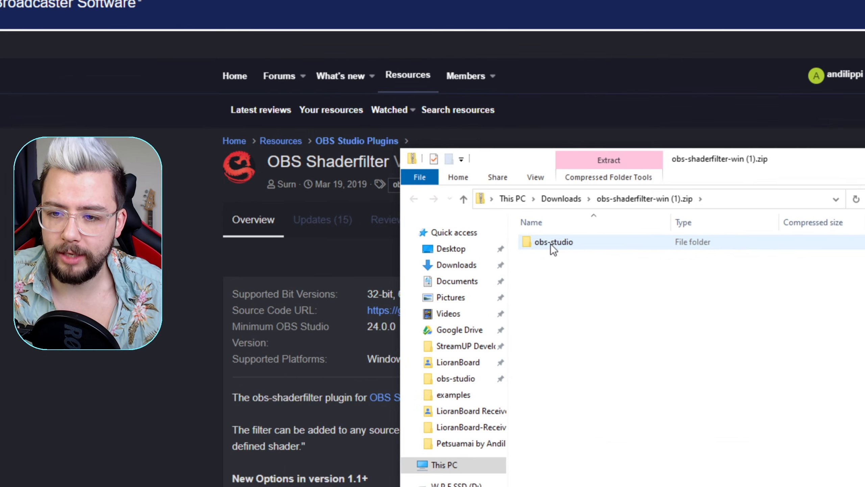
double_click(394, 173)
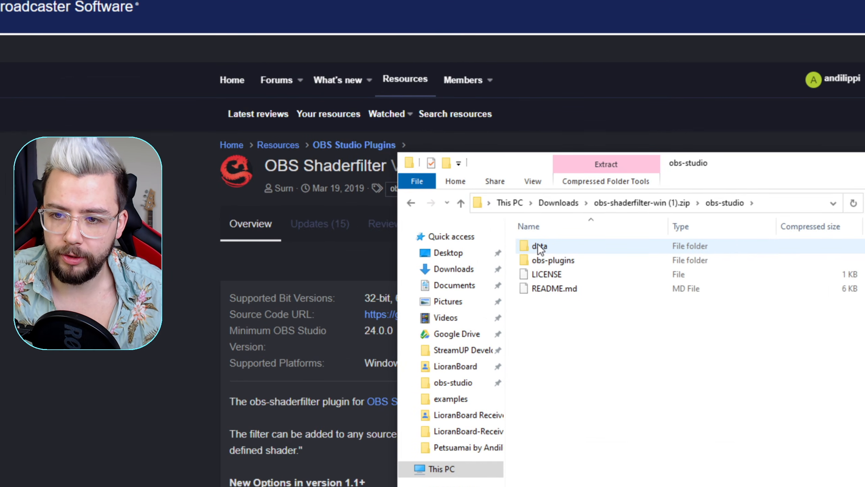
click(541, 248)
shift+click(546, 263)
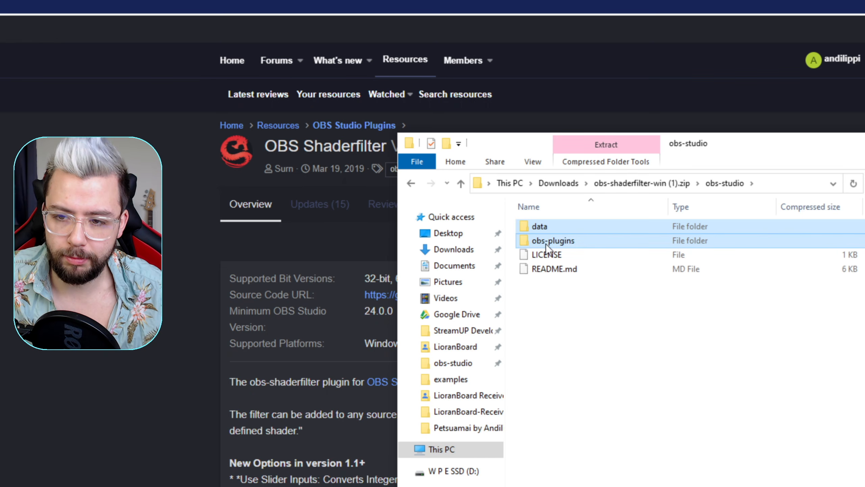
right_click(546, 243)
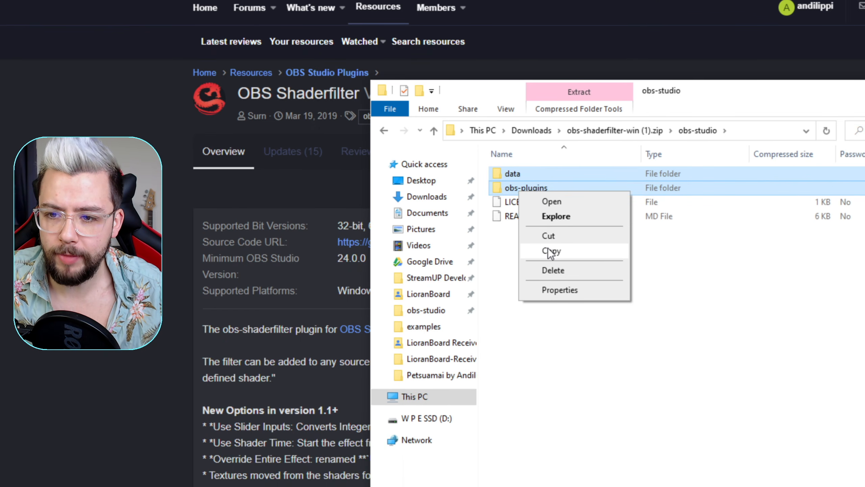
click(578, 305)
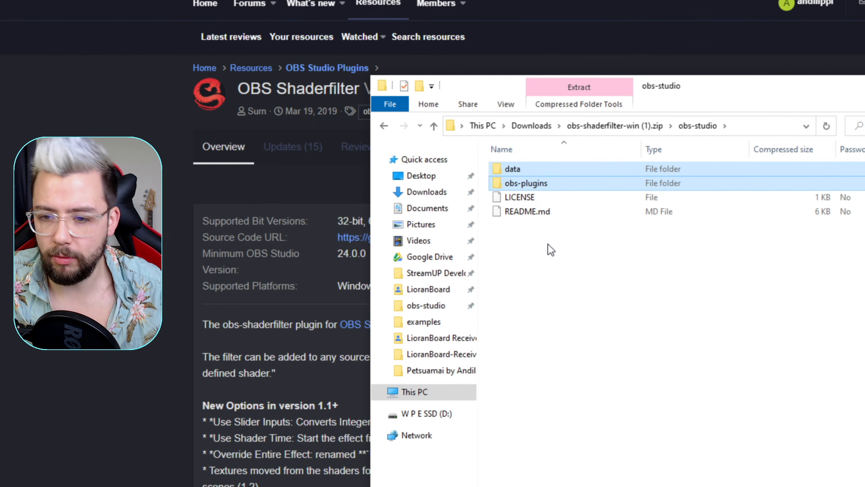
Browse to the obs-studio installation folder in Program Files on Local Disk (C:).
click(424, 393)
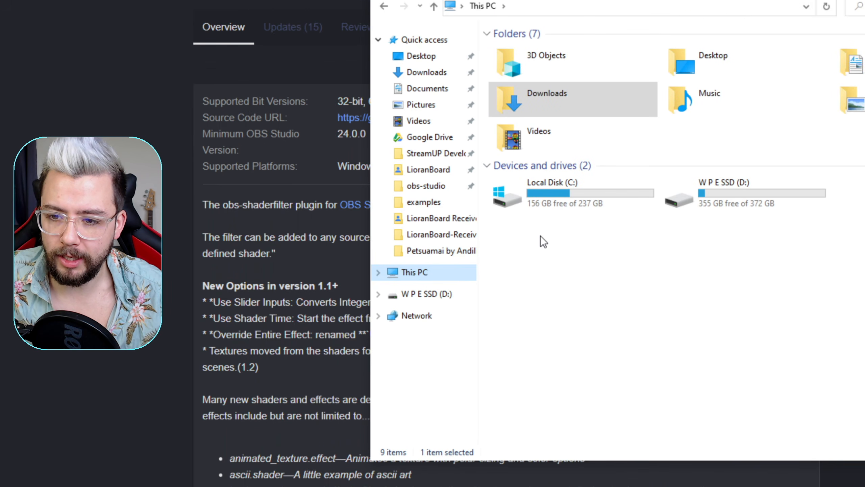
click(543, 177)
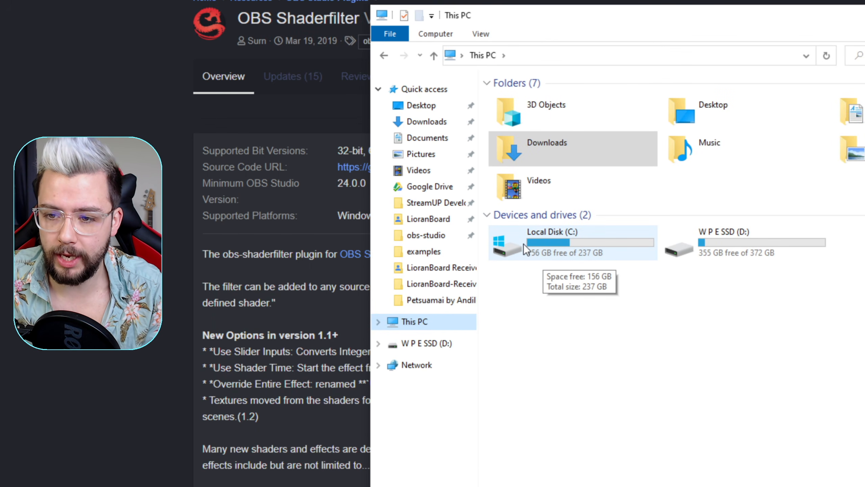
double_click(523, 243)
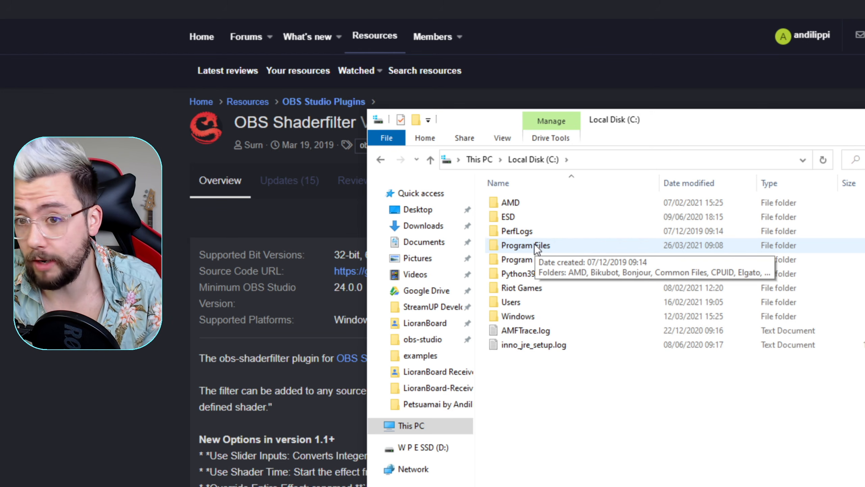
double_click(535, 245)
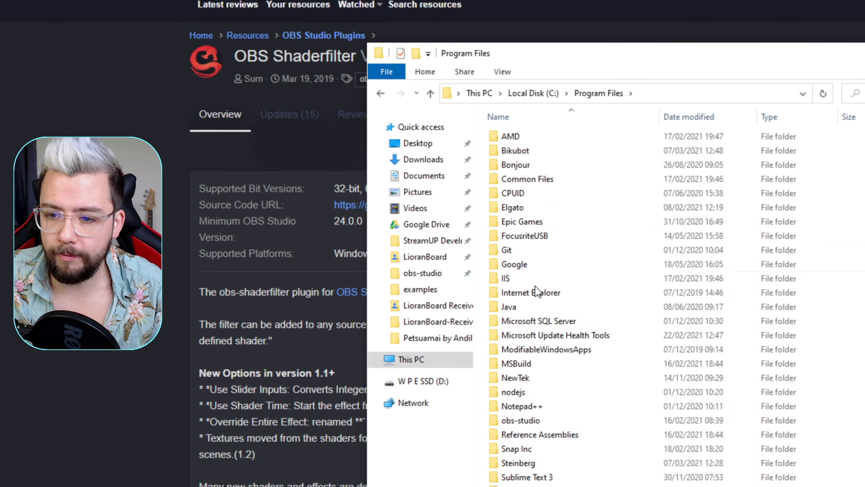
scroll(537, 387, down, 2)
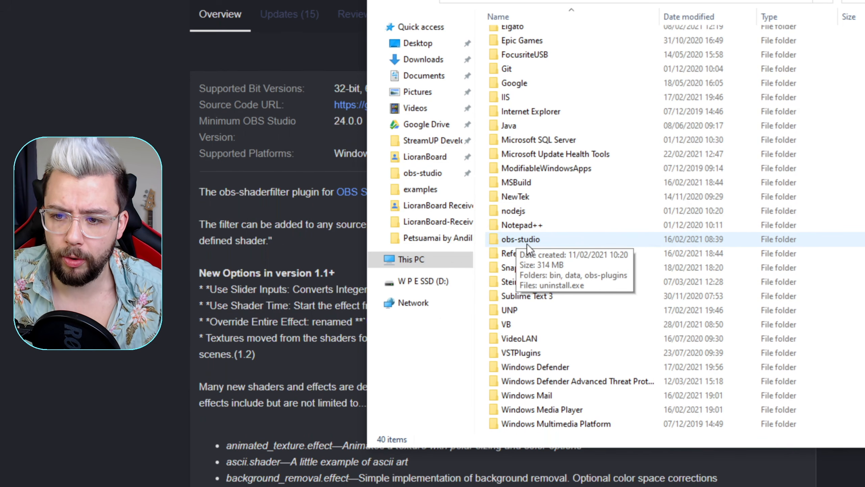
double_click(524, 242)
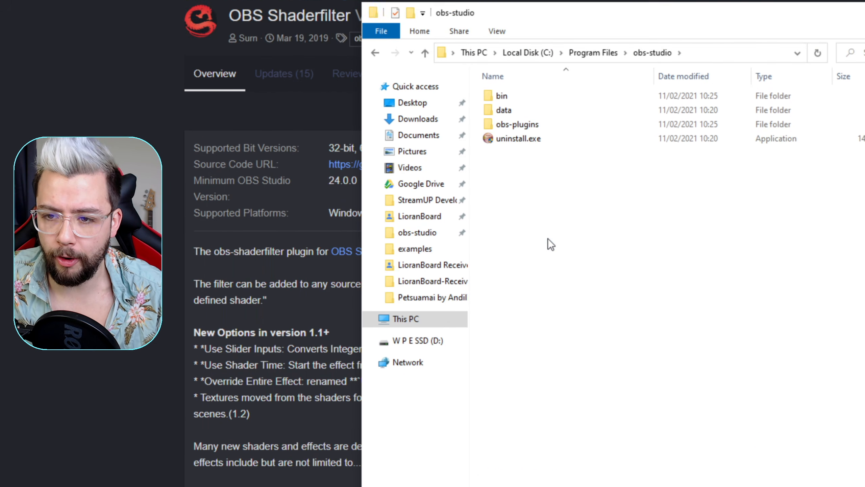
Try to paste the copied data and obs-plugins folders into the obs-studio installation folder.
right_click(546, 194)
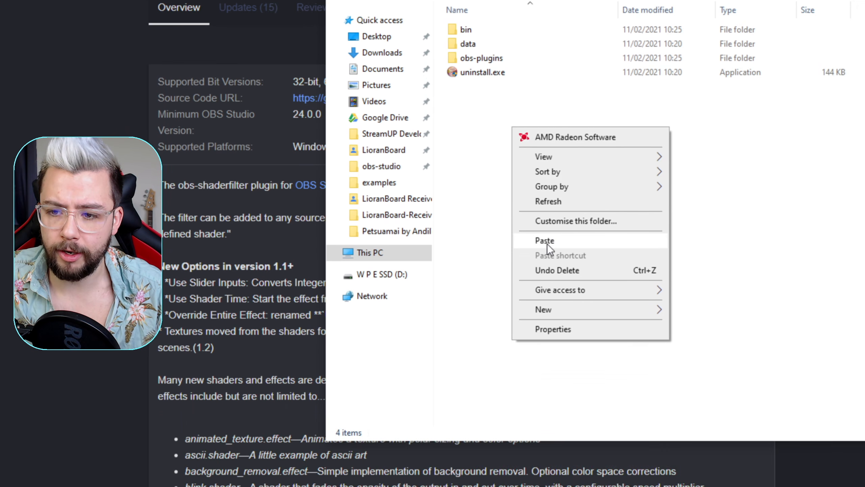
click(545, 242)
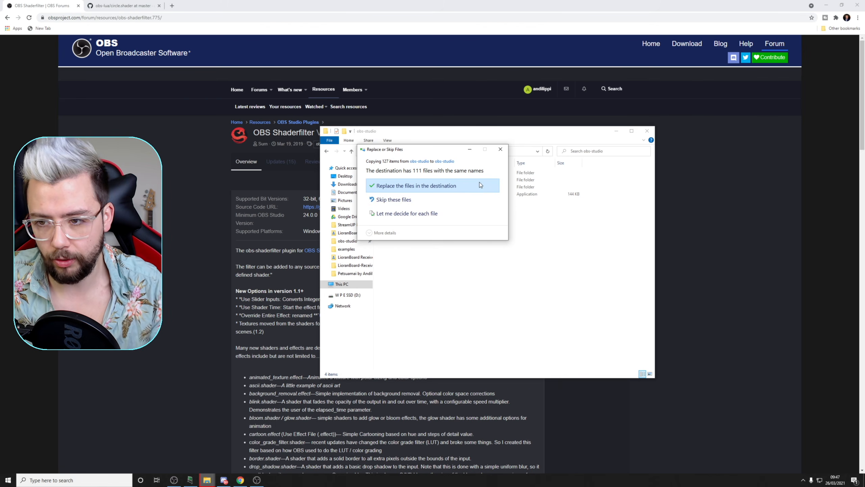
click(501, 150)
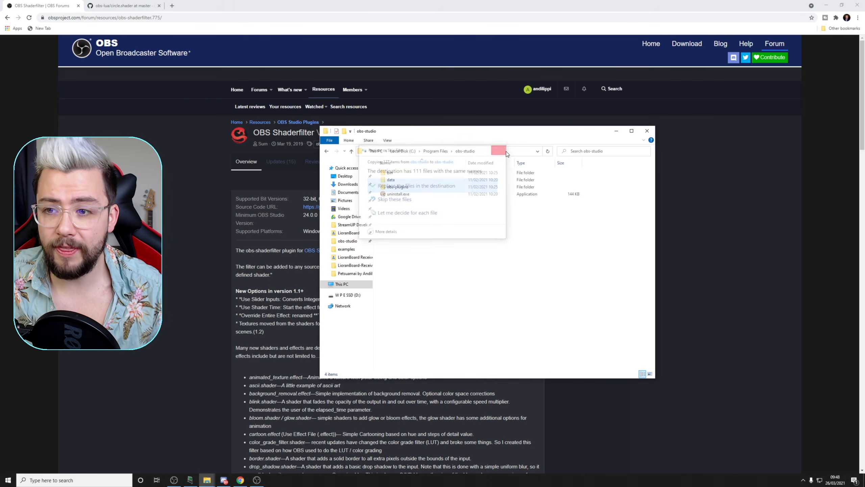
click(222, 266)
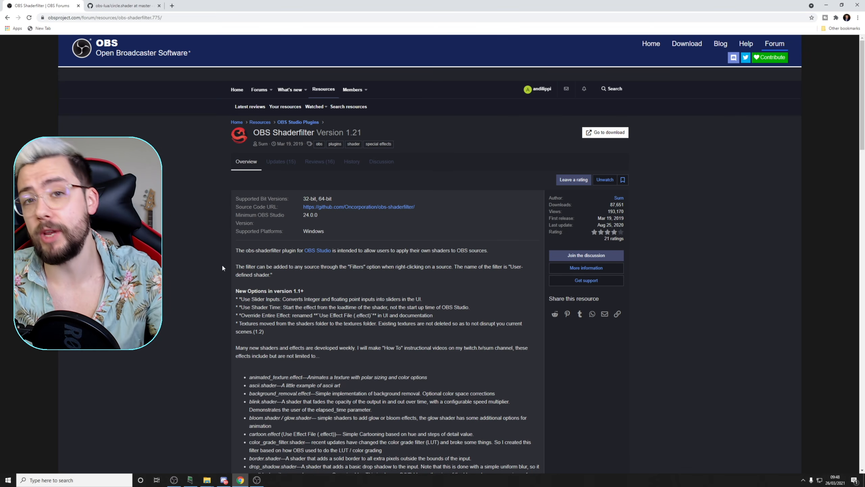
mouse_move(207, 480)
click(239, 462)
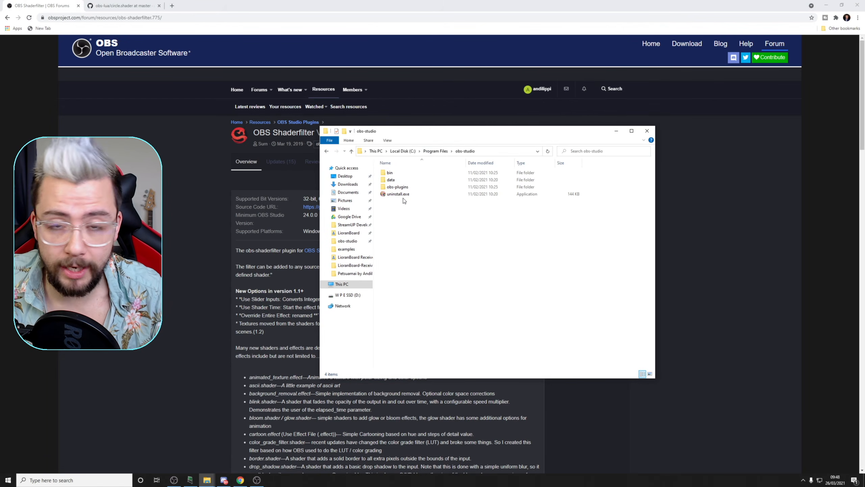
click(159, 144)
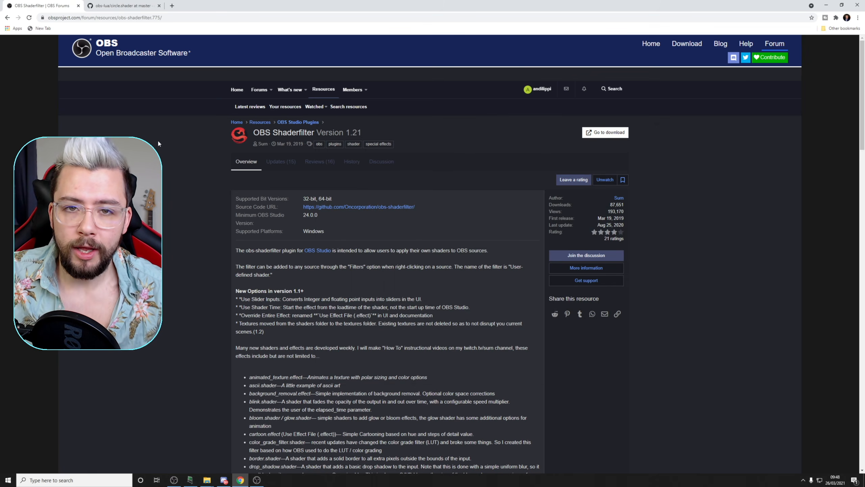
Go from the circle.shader page on GitHub to its obs-lua repository and examine the list of available shader files.
click(139, 6)
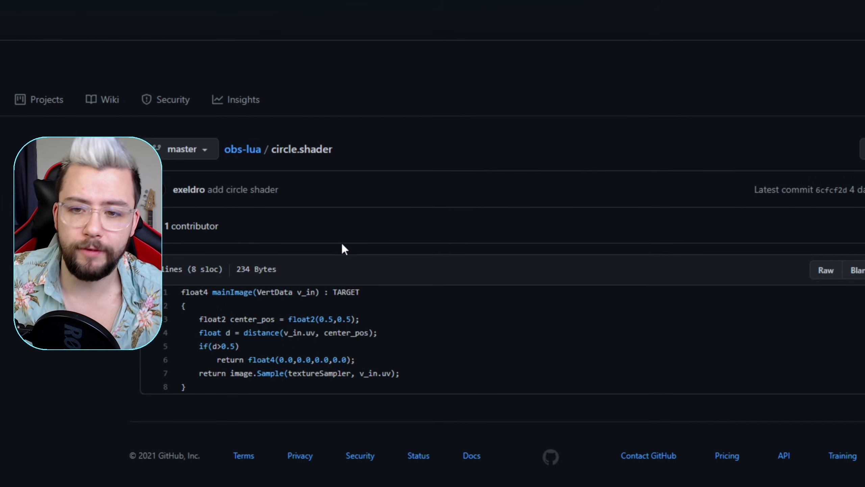
click(243, 149)
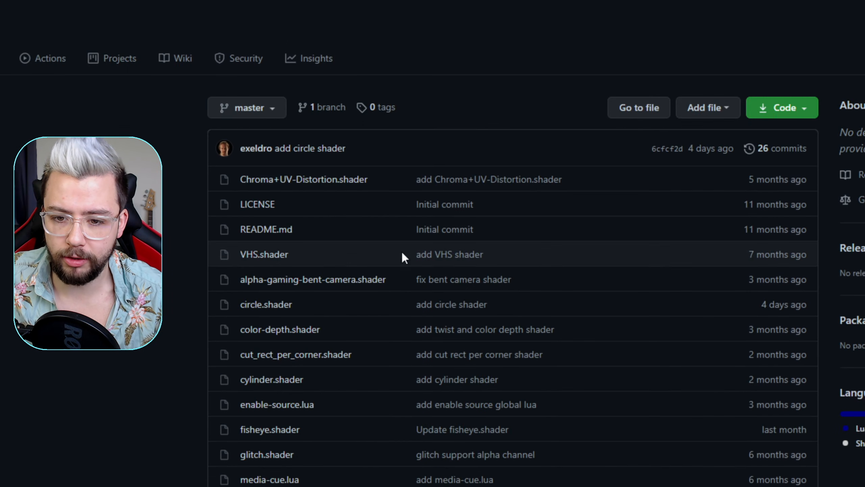
scroll(366, 252, down, 5)
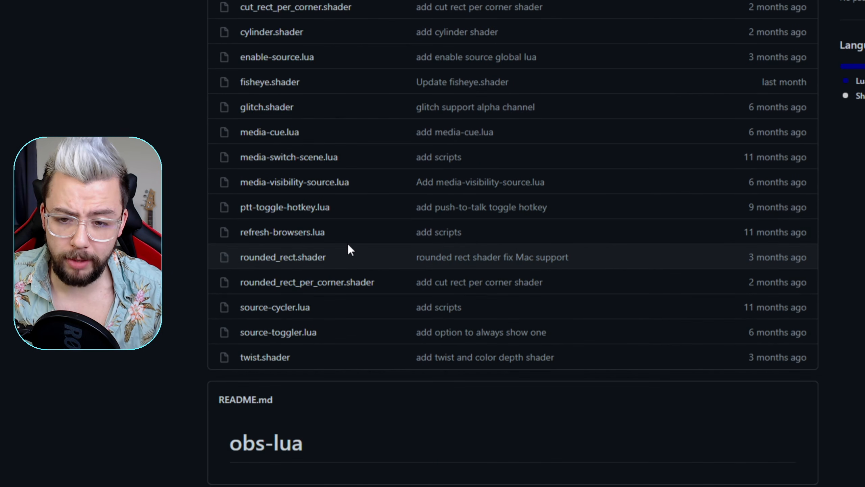
scroll(347, 246, up, 1)
scroll(350, 247, up, 3)
scroll(311, 257, down, 2)
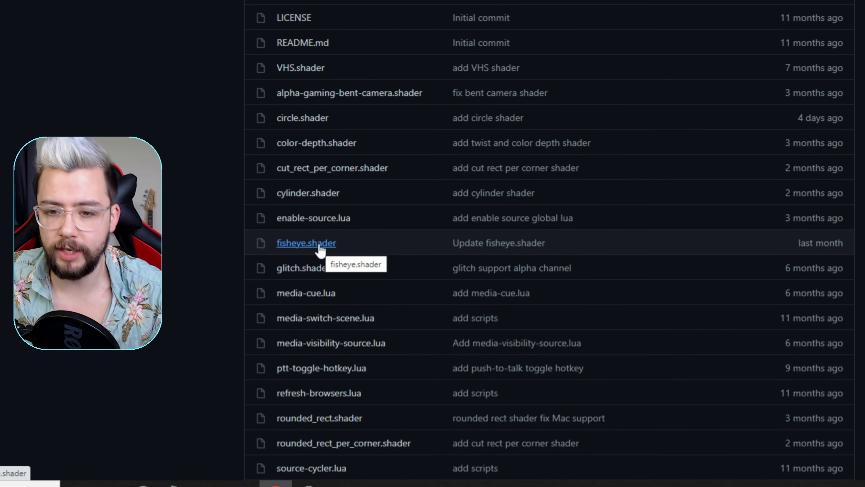
scroll(319, 250, up, 3)
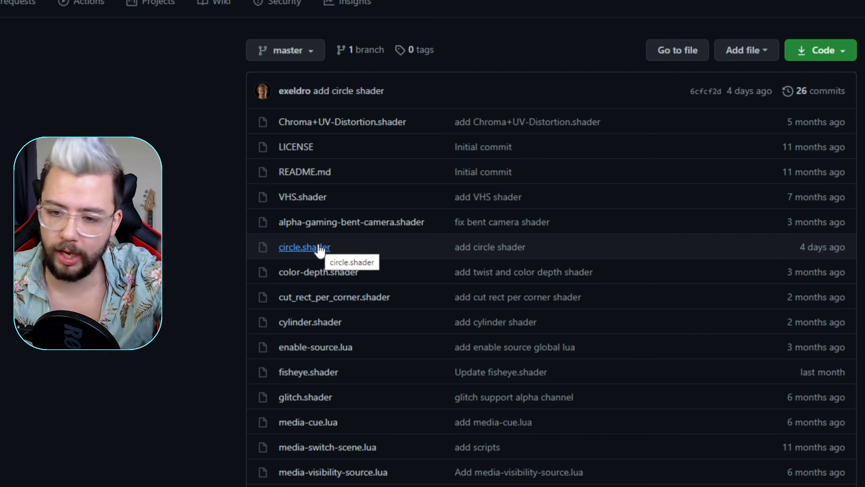
scroll(319, 250, down, 3)
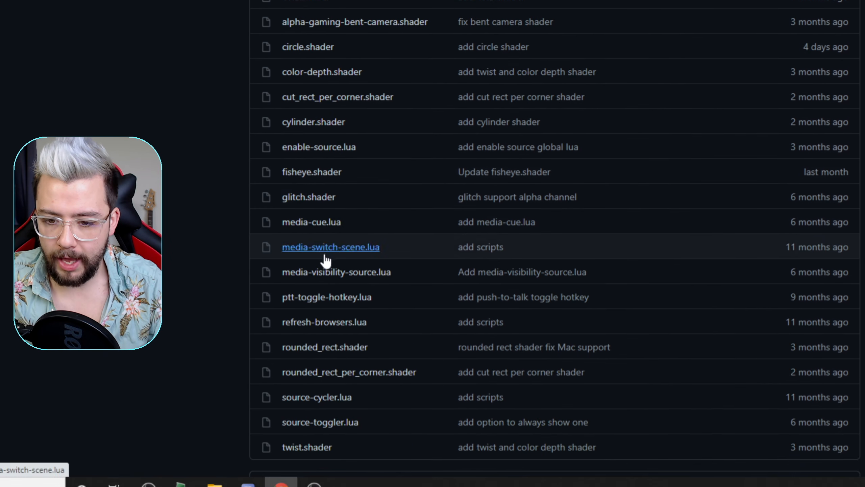
scroll(324, 230, up, 3)
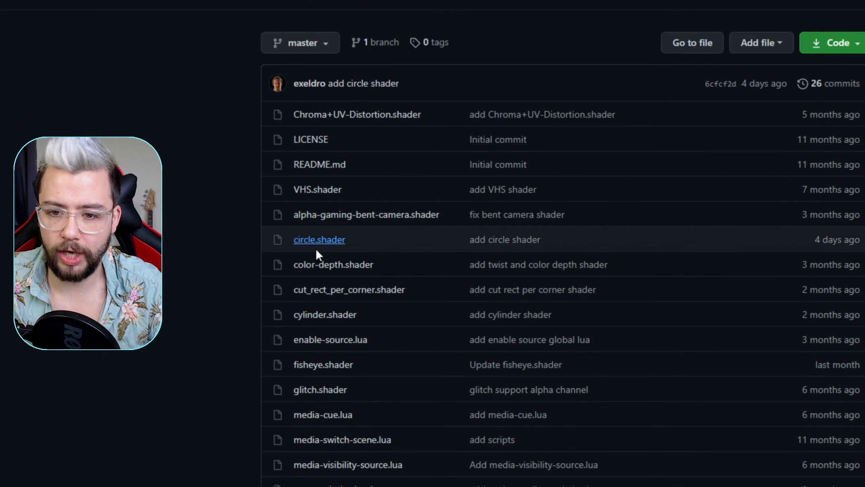
Open the raw version of circle.shader and save it to the Desktop as circle.shader with type All Files, replacing the existing file.
click(310, 208)
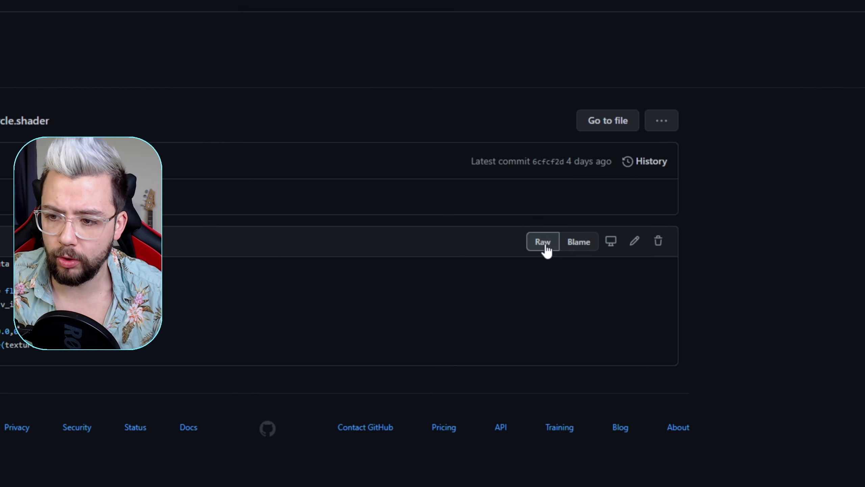
click(546, 245)
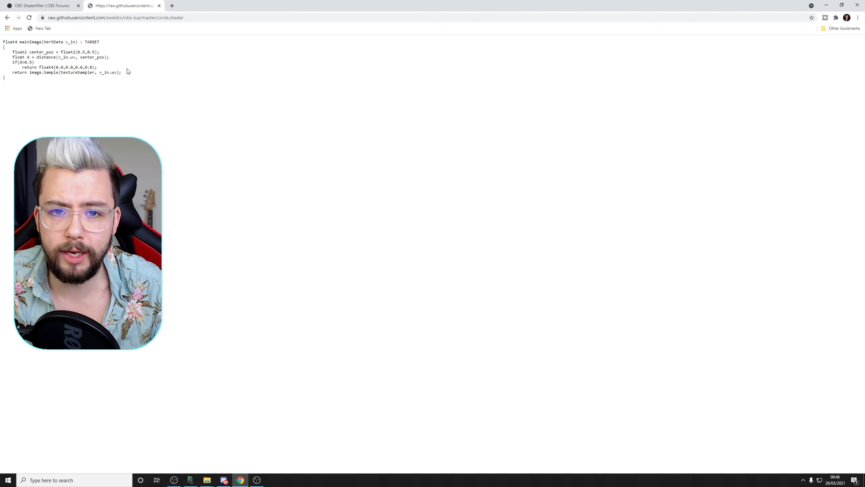
click(151, 101)
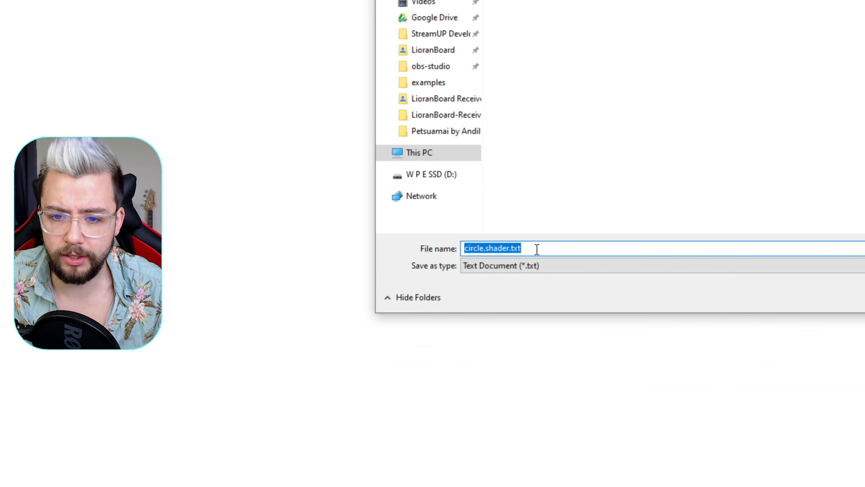
click(515, 258)
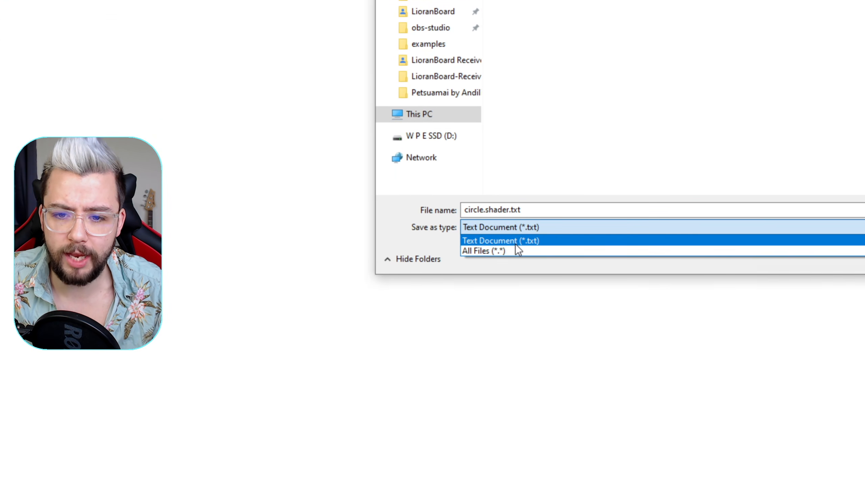
click(515, 246)
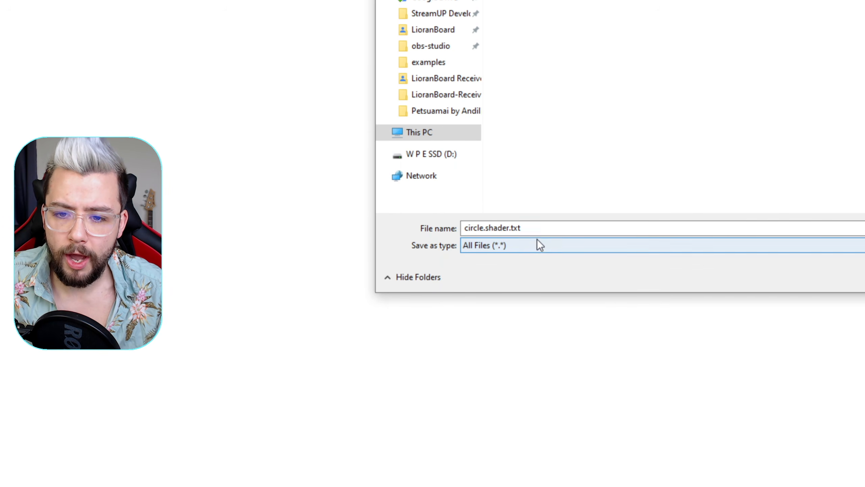
double_click(537, 205)
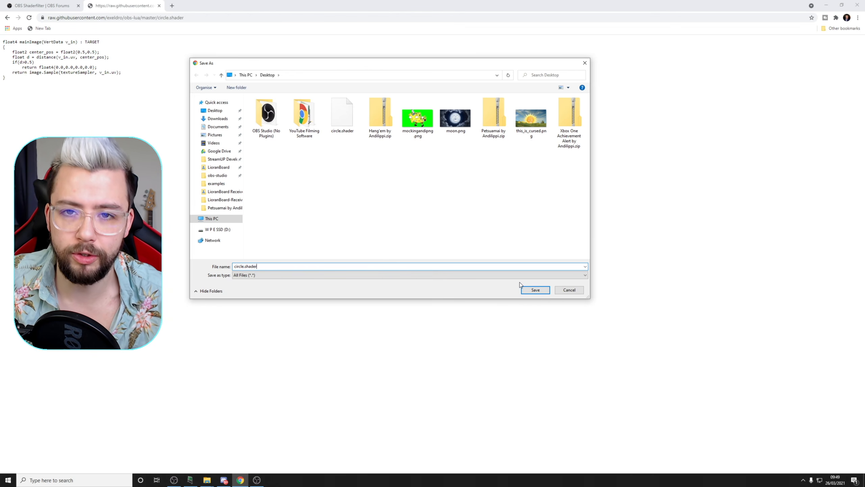
click(535, 290)
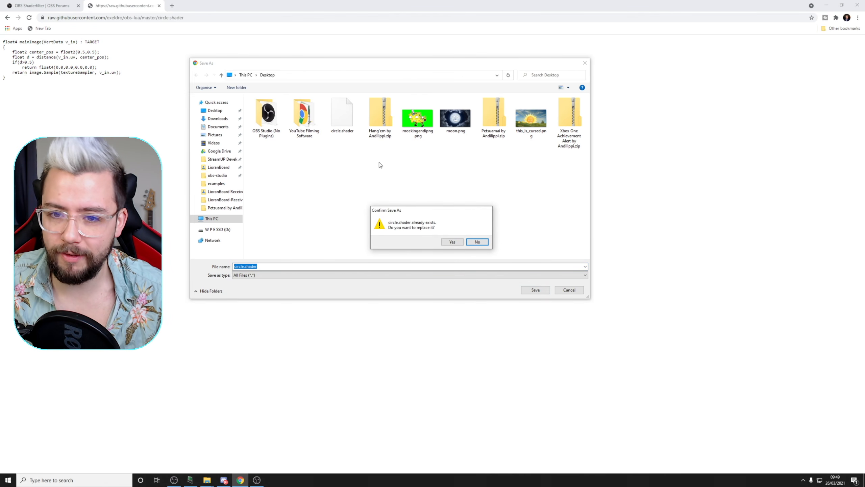
click(451, 242)
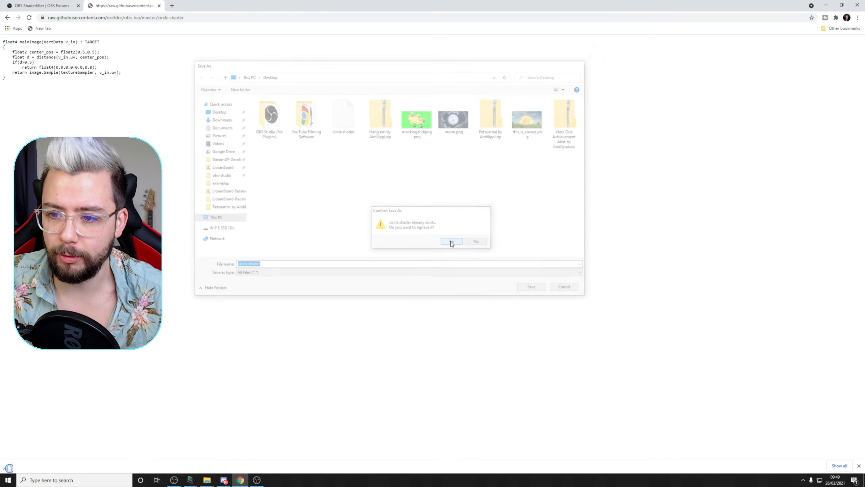
Show the desktop and put the saved circle.shader file on the clipboard.
click(863, 479)
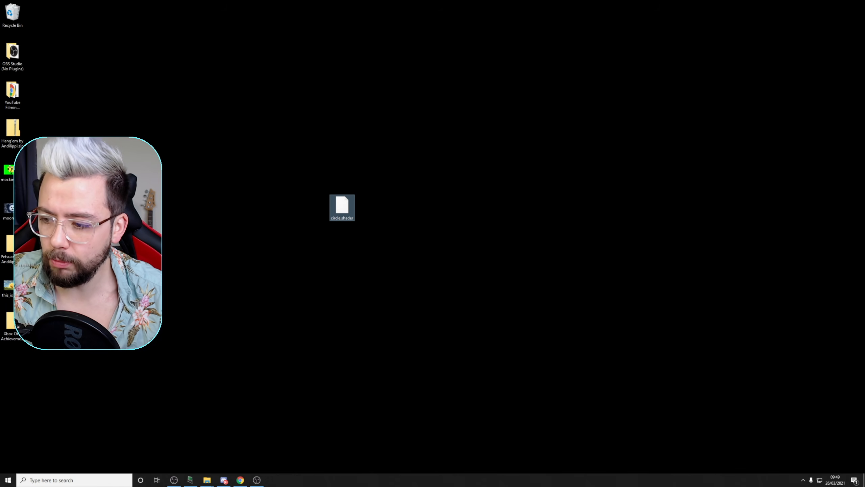
right_click(342, 205)
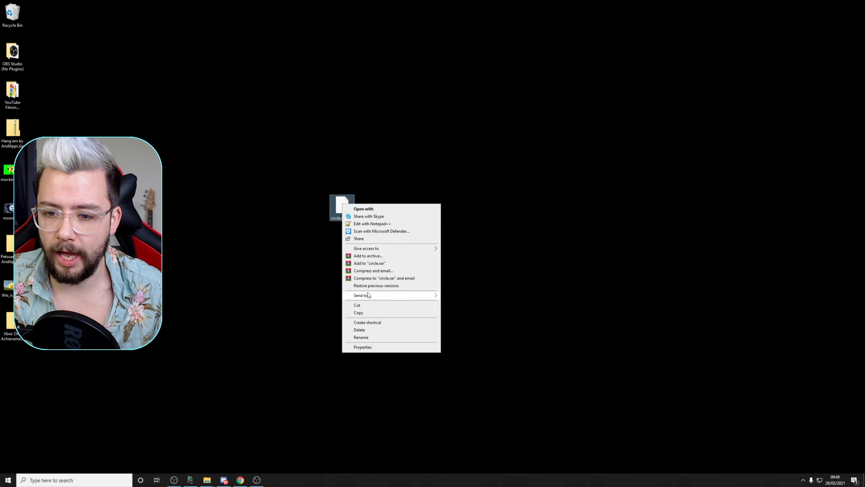
click(547, 243)
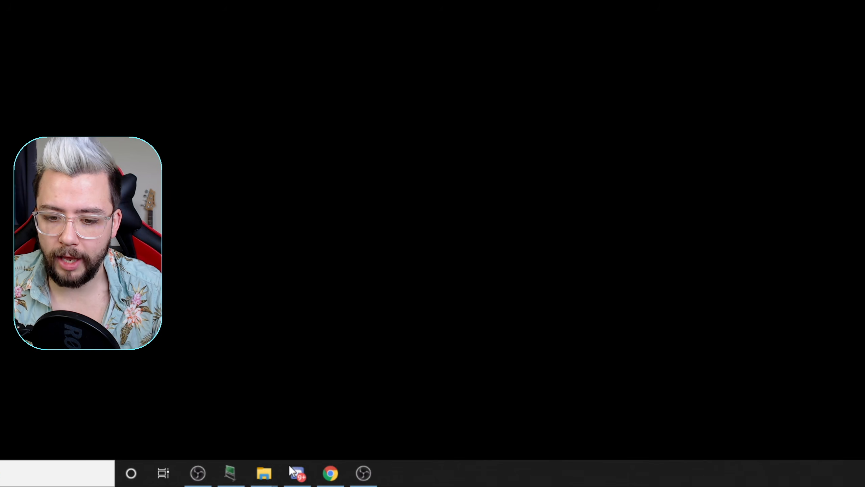
Try to paste circle.shader into the examples folder under obs-studio\data\obs-plugins\obs-shaderfilter, and close the folder window.
click(264, 473)
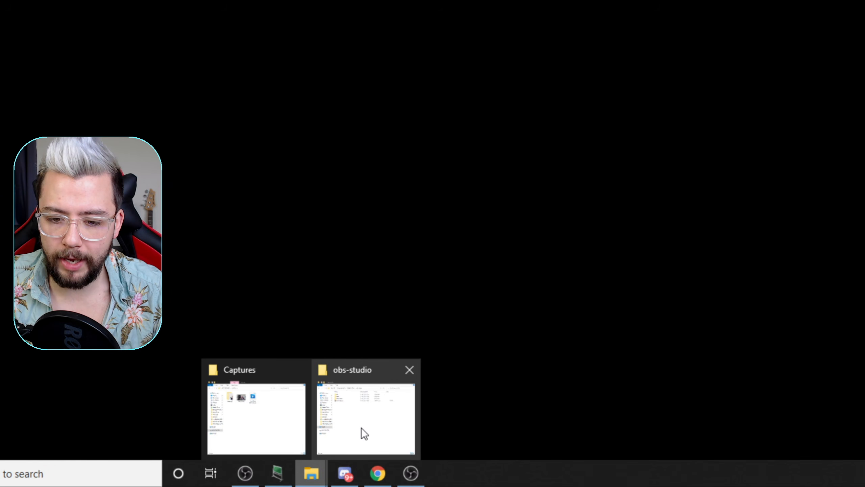
click(315, 430)
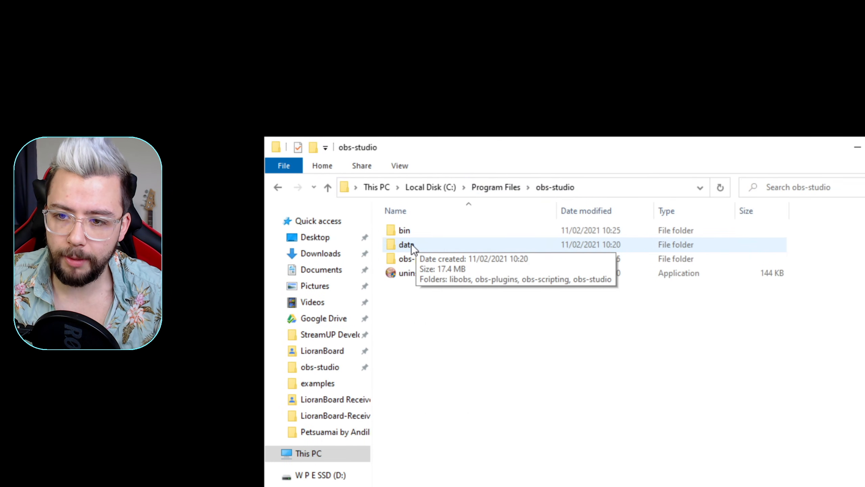
double_click(411, 243)
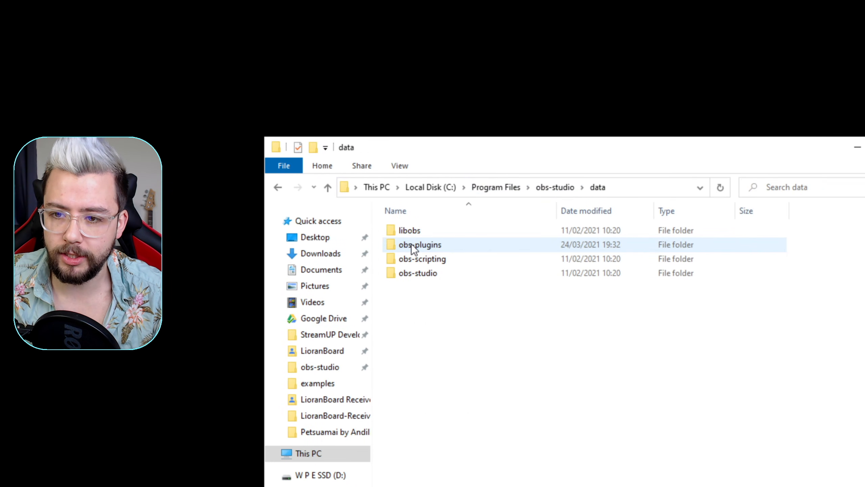
double_click(420, 243)
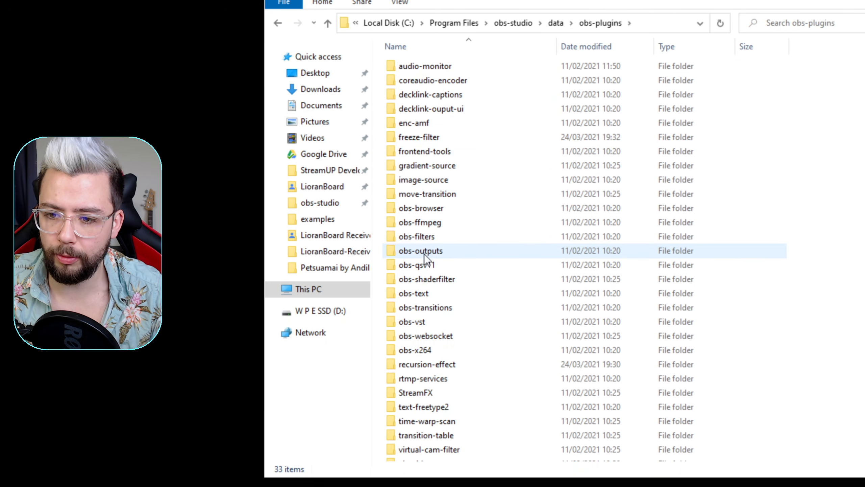
double_click(437, 283)
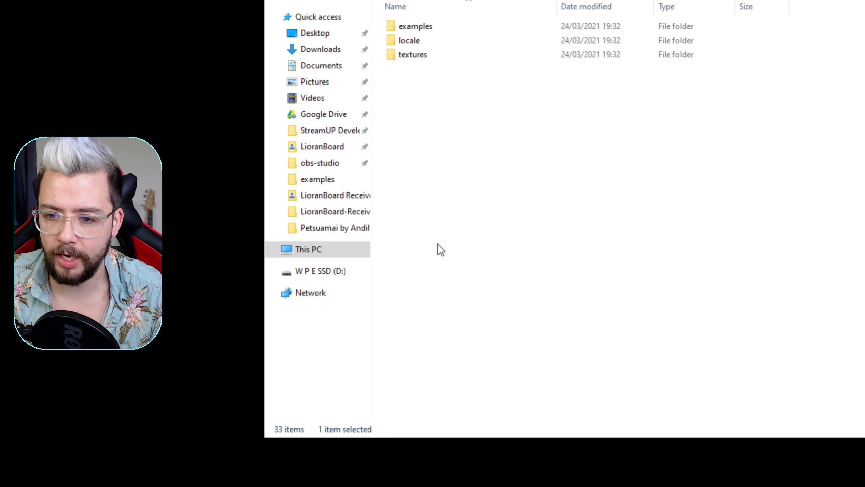
double_click(412, 28)
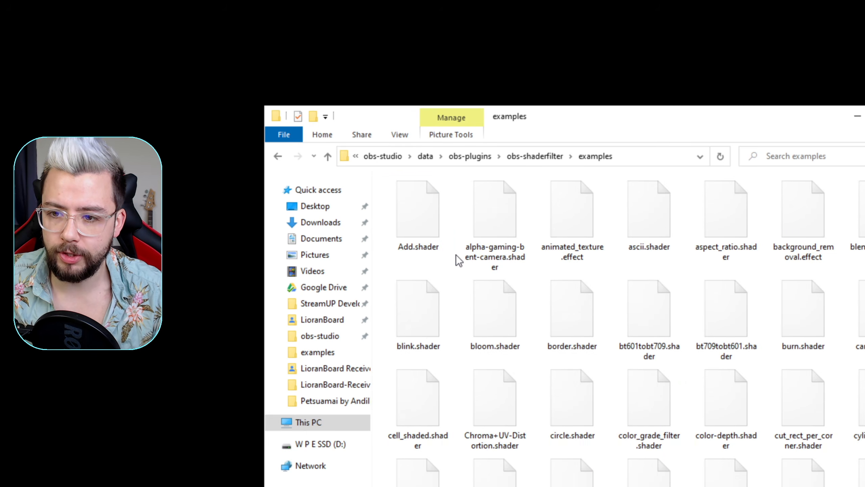
right_click(452, 269)
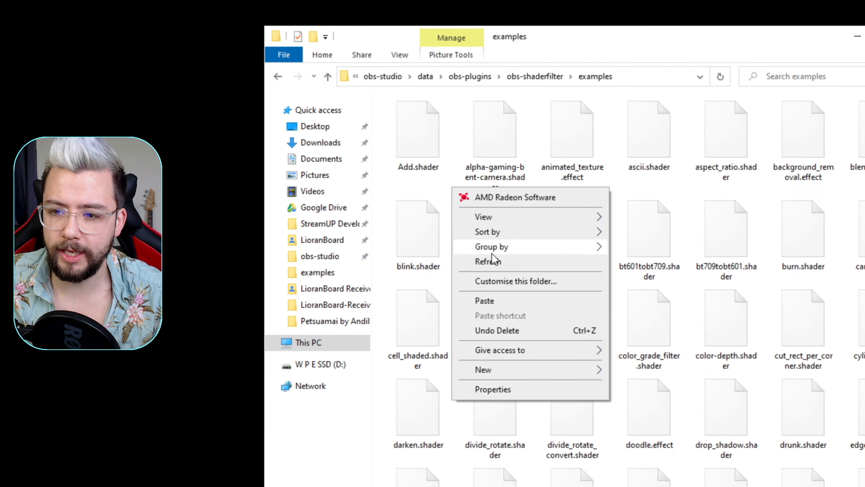
click(494, 378)
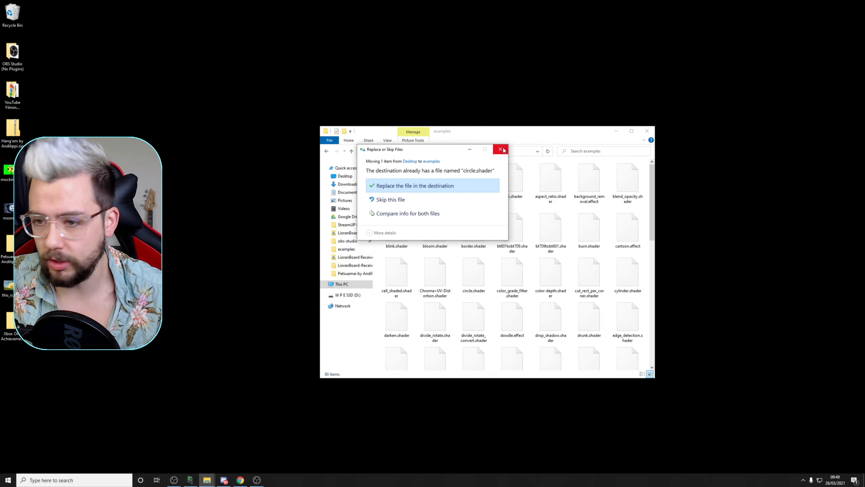
click(647, 131)
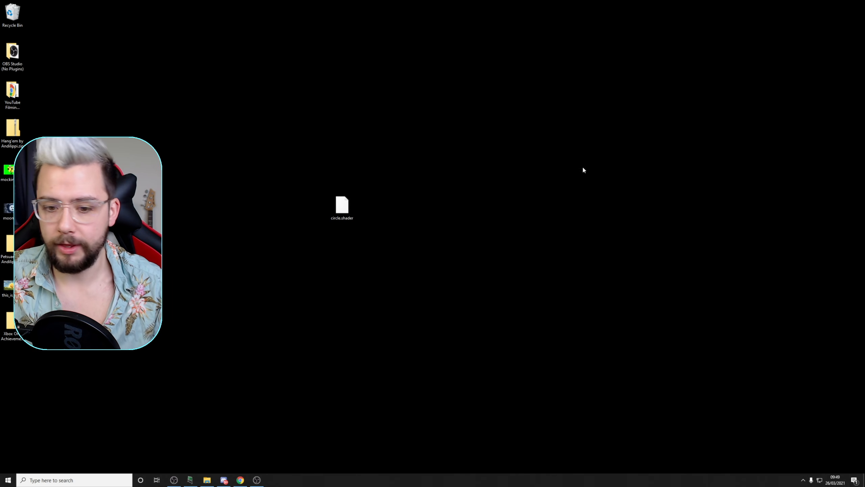
Switch to OBS Studio, open the filters of the Video Capture Device source and remove its existing Crop/Pad and Circle filters.
click(257, 483)
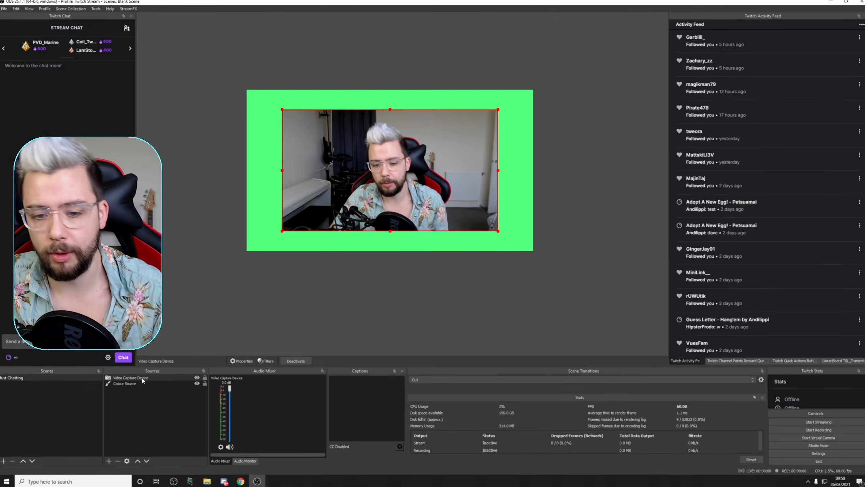
right_click(143, 379)
click(156, 366)
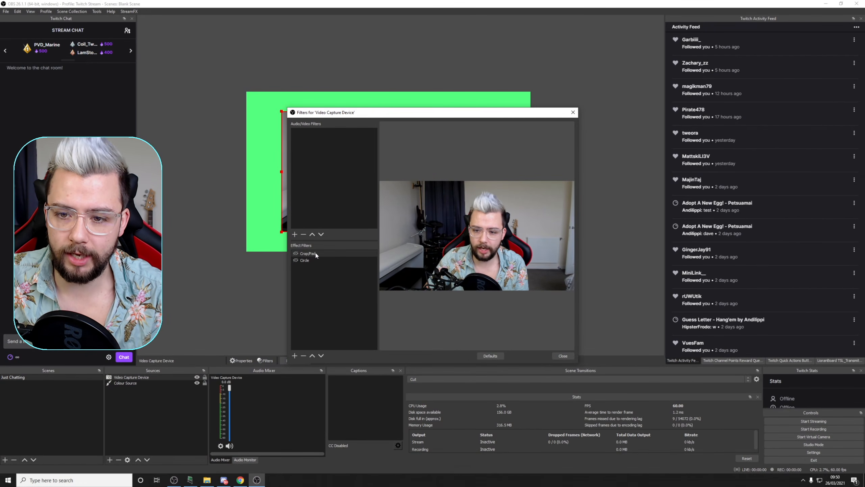
click(315, 253)
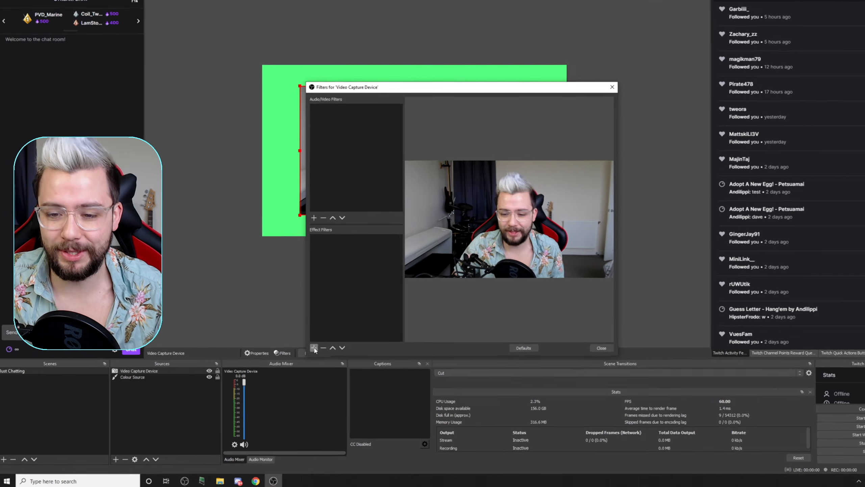
Add a User-defined shader effect filter named circle to the Video Capture Device.
click(295, 356)
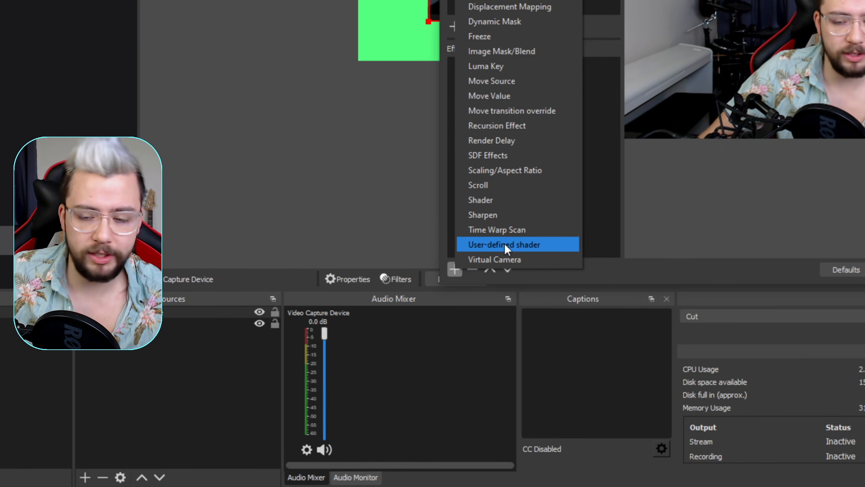
click(504, 243)
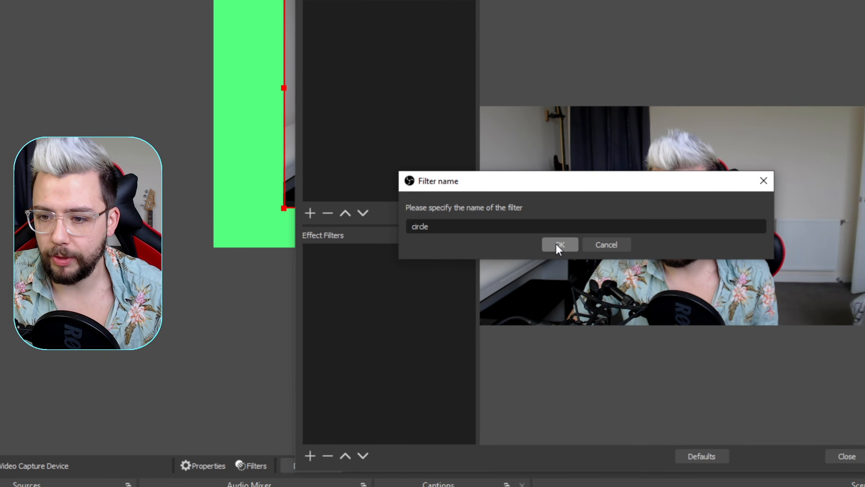
click(594, 262)
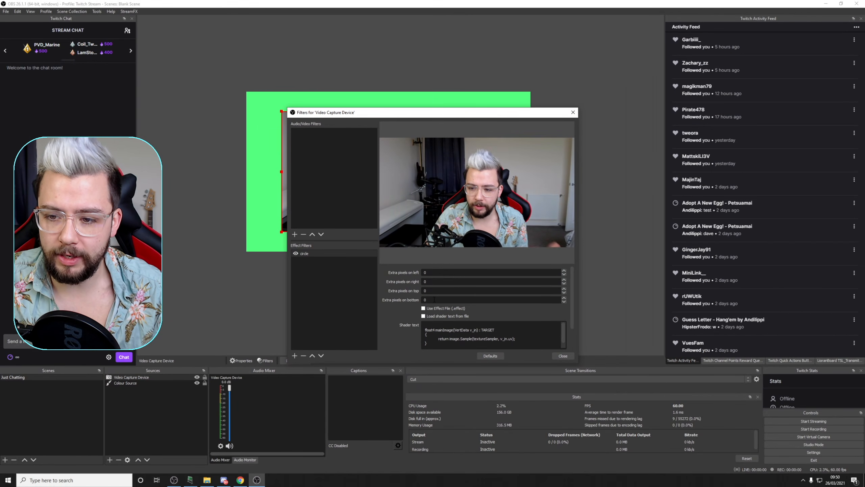
Make the circle filter load its shader text from circle.shader in the obs-shaderfilter examples folder.
scroll(434, 300, down, 2)
scroll(420, 316, up, 2)
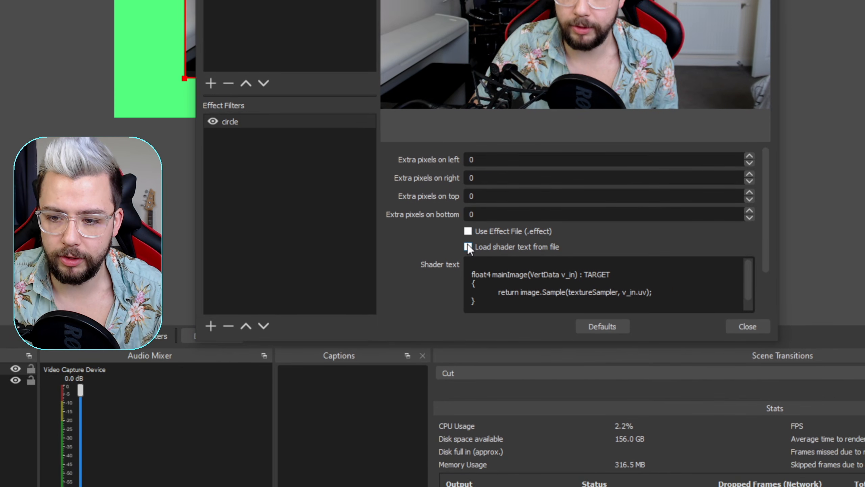
click(424, 316)
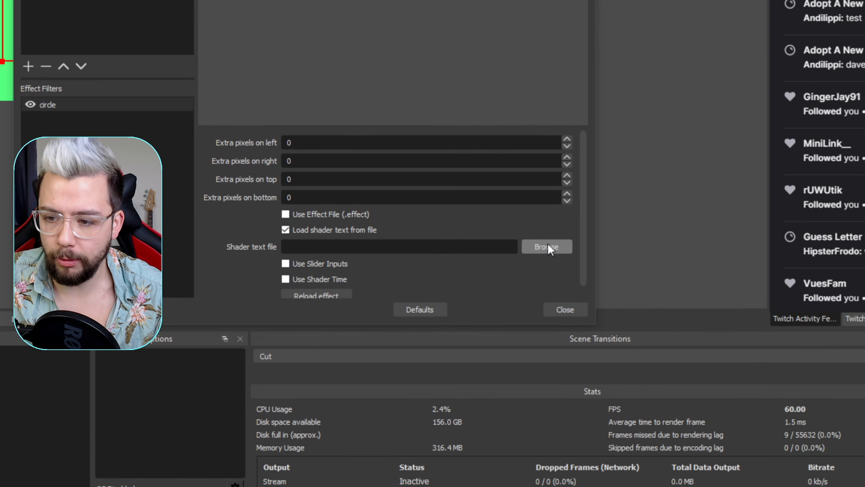
click(729, 262)
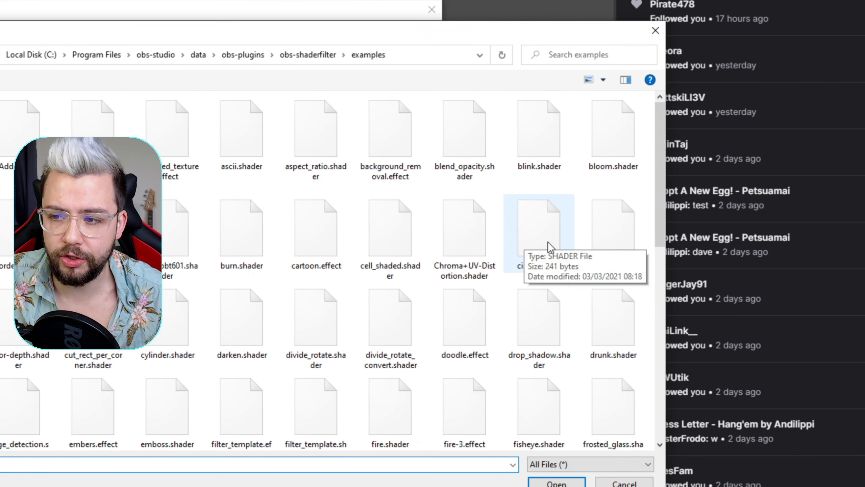
double_click(545, 250)
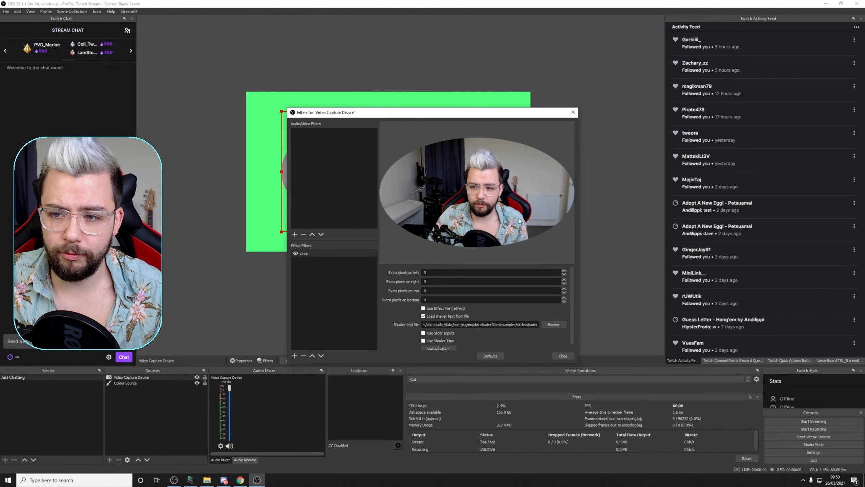
Try cropping the webcam source from its left edge directly in the preview, and restore its full width.
drag(447, 115, 437, 281)
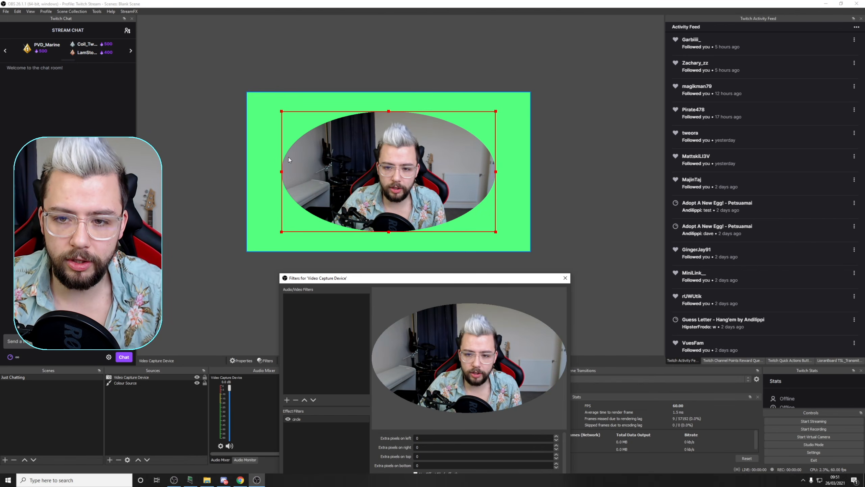
drag(281, 171, 370, 180)
click(344, 191)
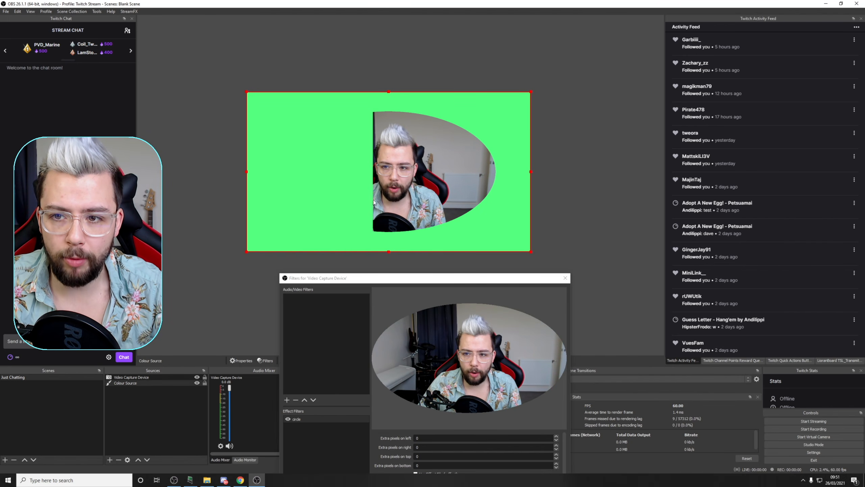
click(404, 206)
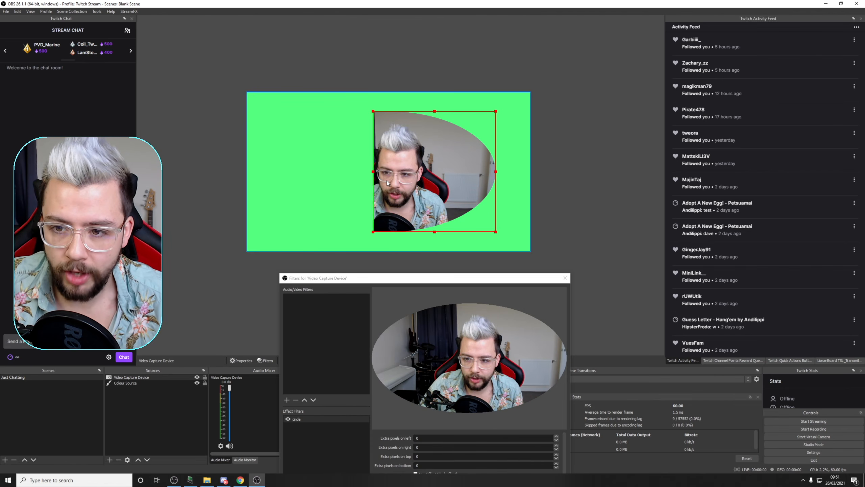
drag(375, 171, 249, 175)
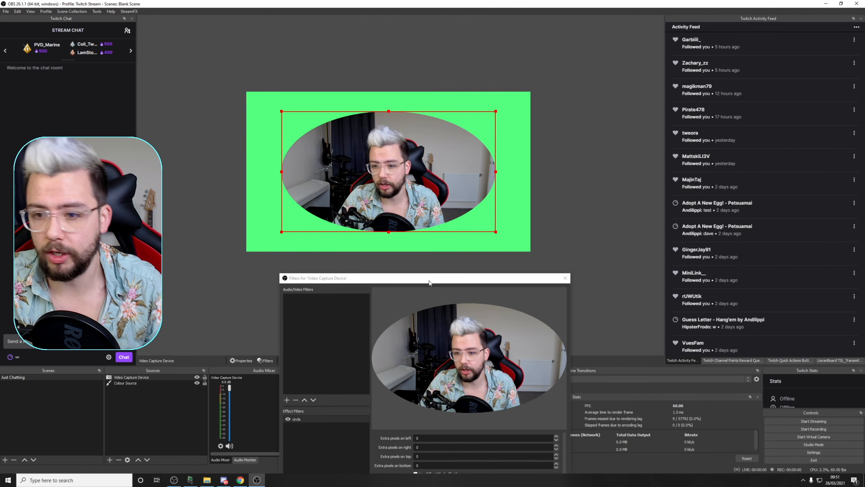
Add a Crop/Pad effect filter with its default name and move it above the circle filter.
drag(420, 278, 419, 77)
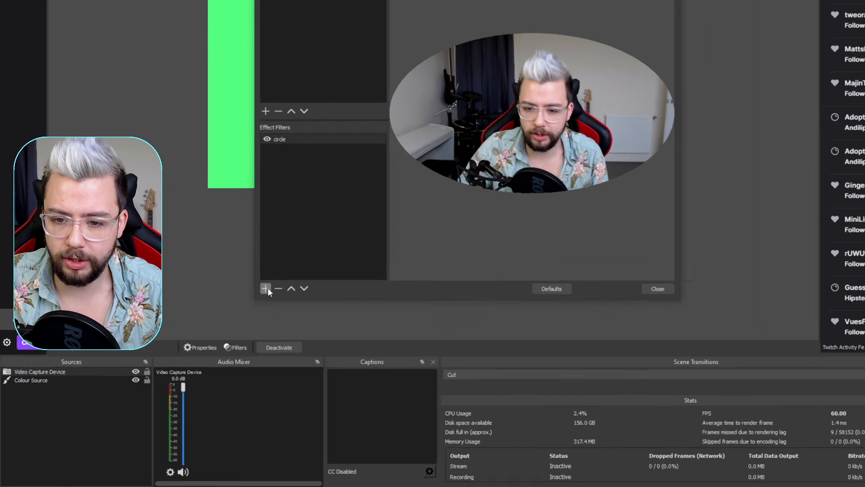
click(286, 320)
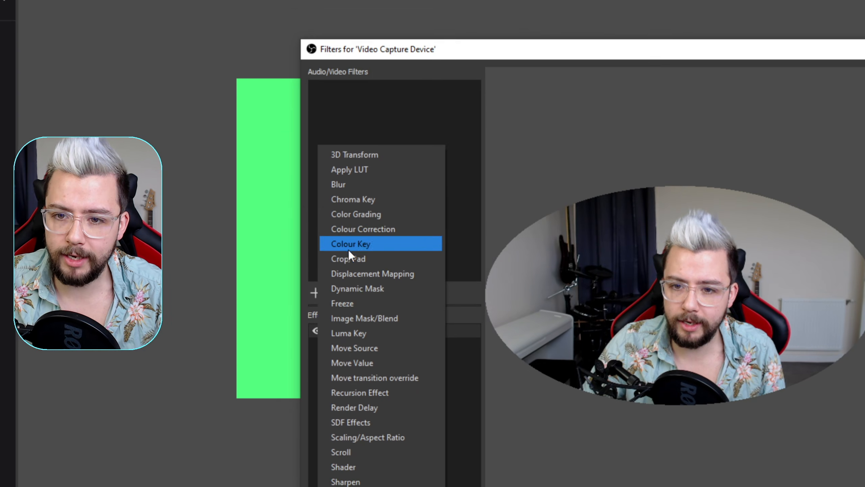
click(355, 258)
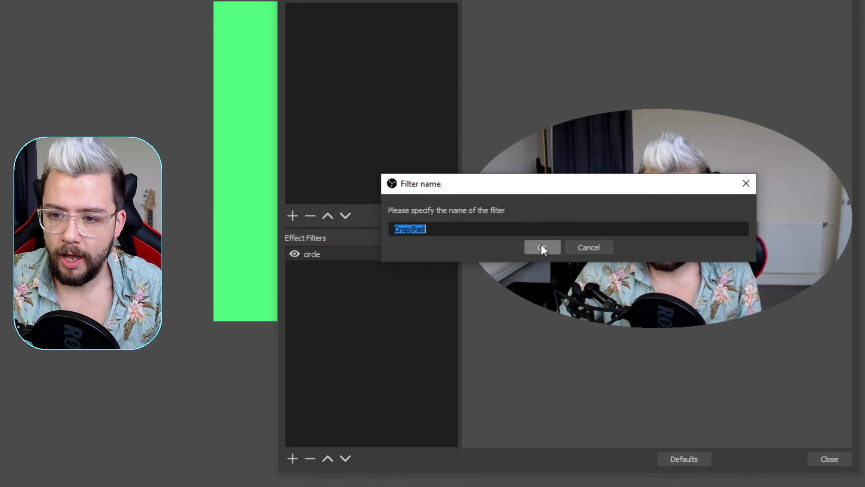
click(565, 289)
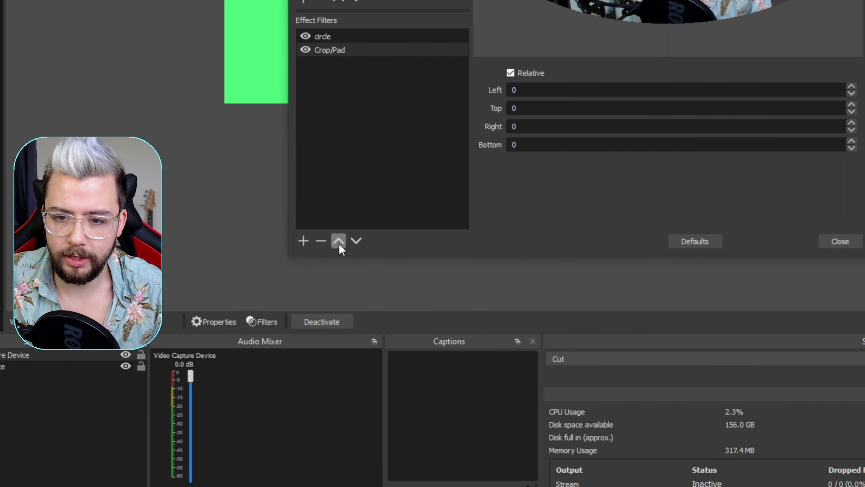
click(339, 242)
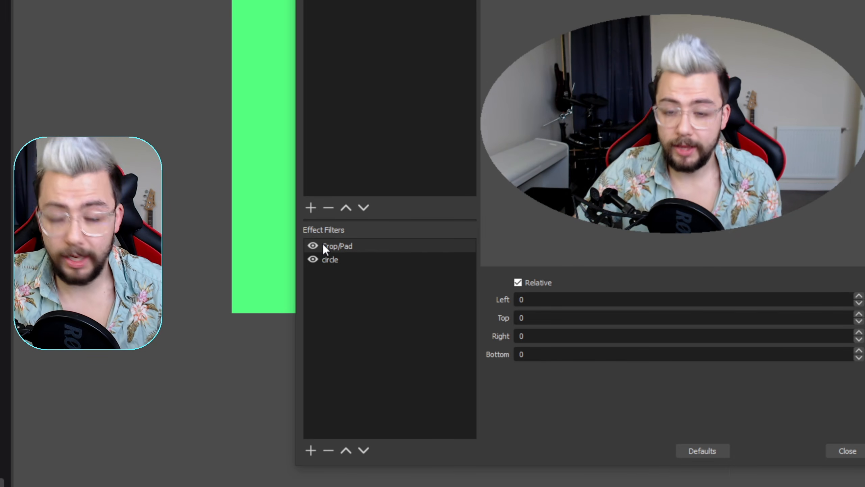
Set the Crop/Pad filter's Left and Right values to 500, with the filter window moved clear of the preview.
click(348, 260)
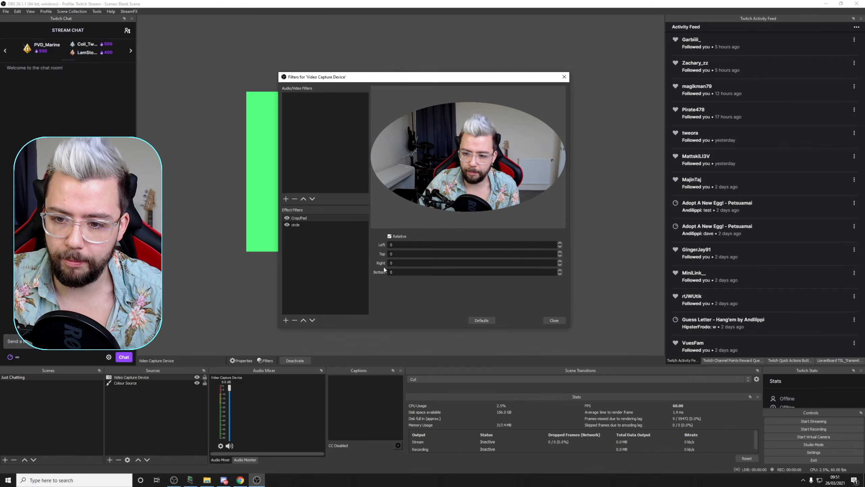
drag(366, 81, 585, 86)
drag(630, 249, 559, 240)
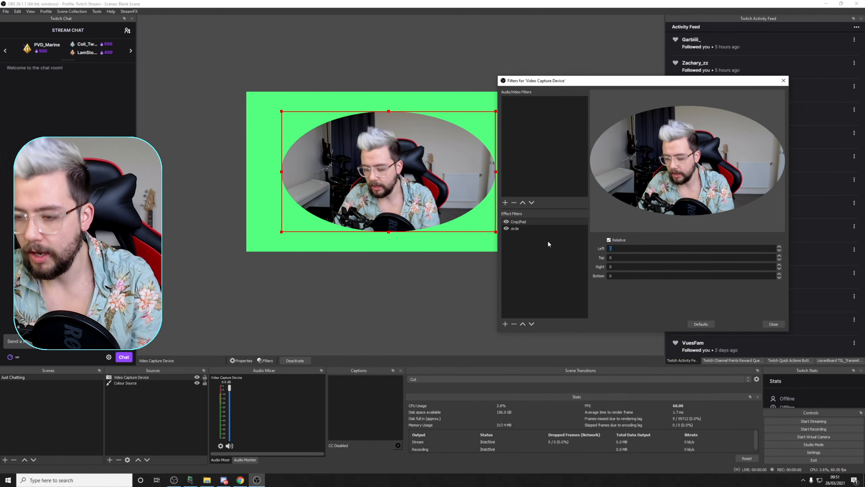
text(500)
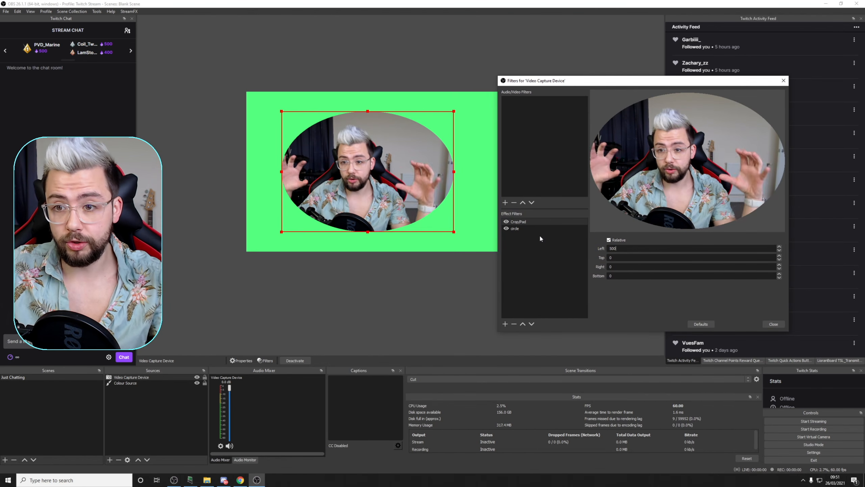
double_click(613, 266)
text(500)
click(398, 295)
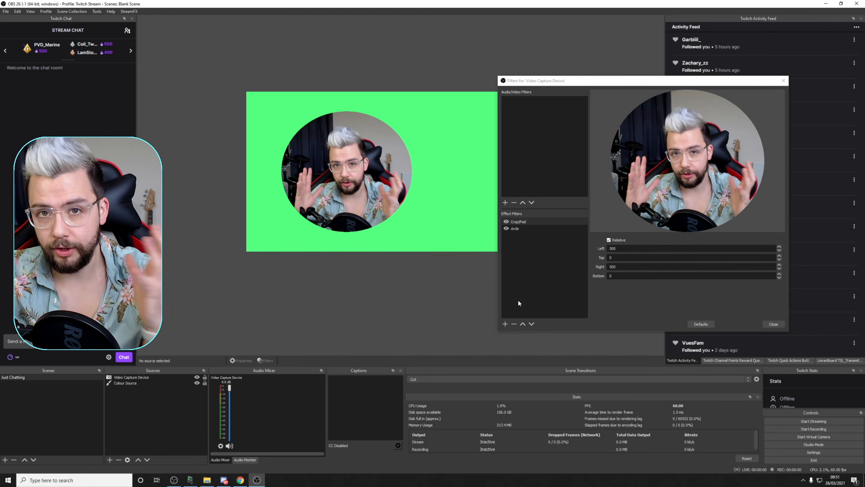
Shrink the webcam source in the preview and move it to the centre of the green background.
click(418, 178)
drag(412, 232, 394, 192)
drag(346, 151, 403, 156)
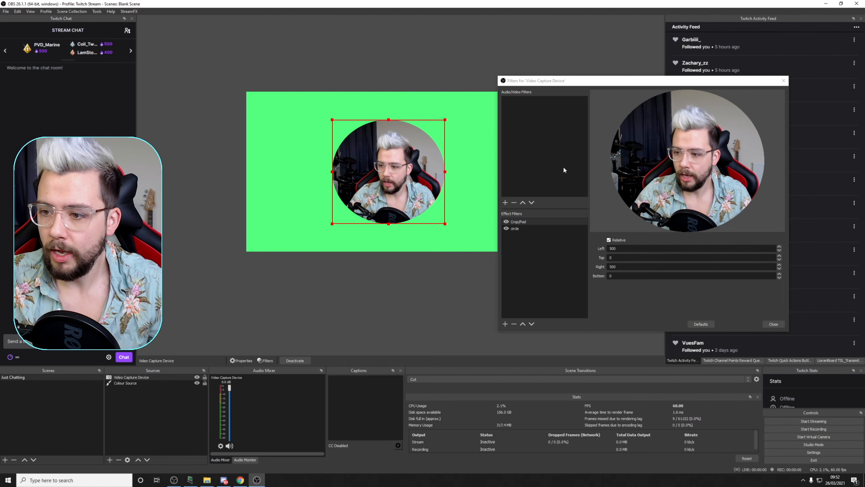
Set the Crop/Pad filter's Left and Right values to 550.
click(630, 257)
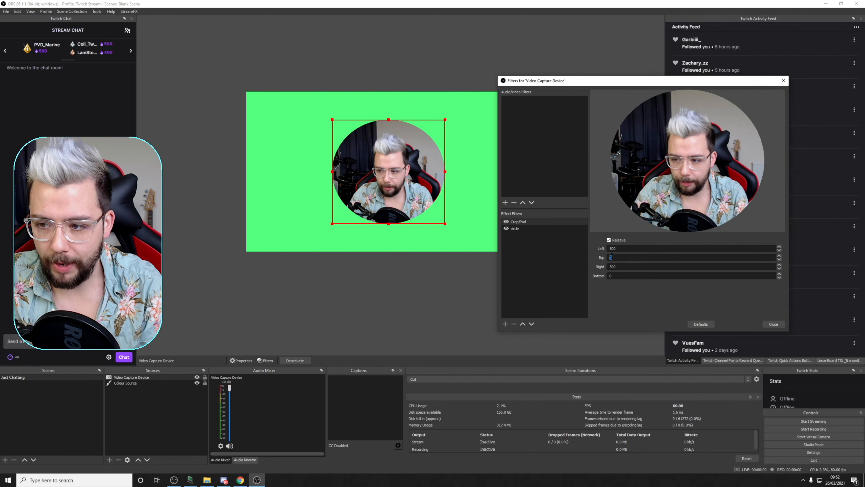
drag(635, 249, 571, 242)
text(550)
drag(621, 267, 569, 268)
text(550)
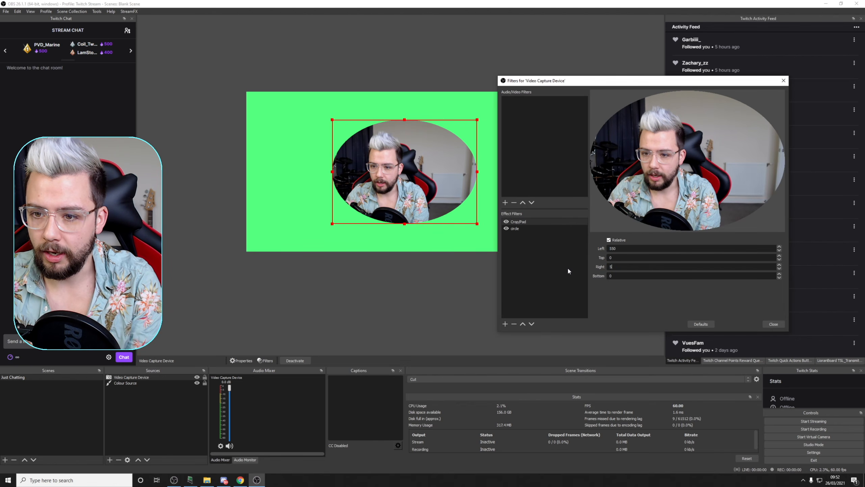
Disable the Crop/Pad filter and move the full webcam source to the centre of the green background.
click(435, 297)
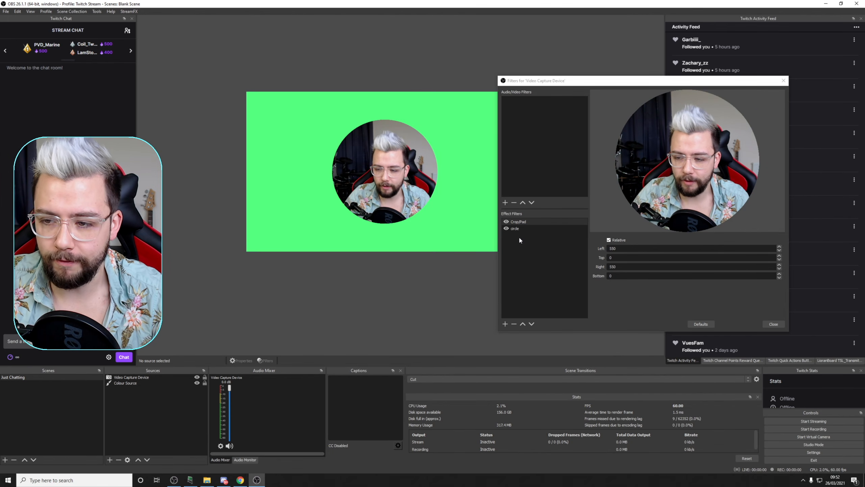
click(506, 222)
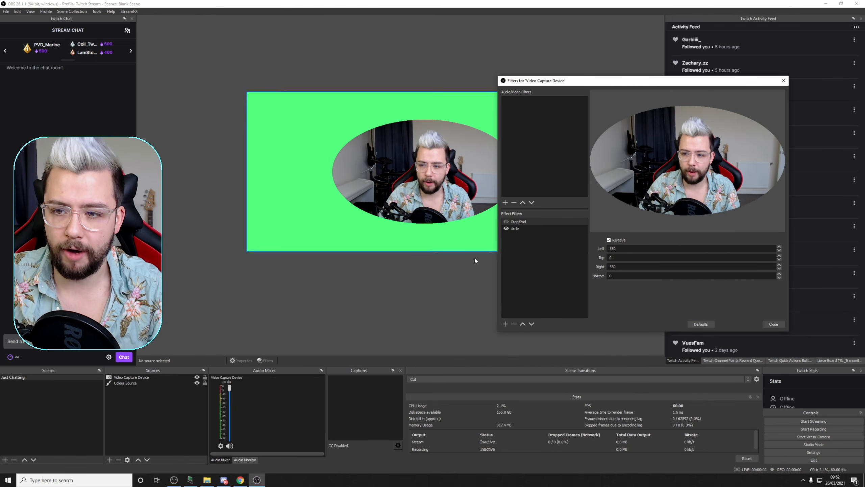
click(418, 187)
drag(381, 186, 383, 186)
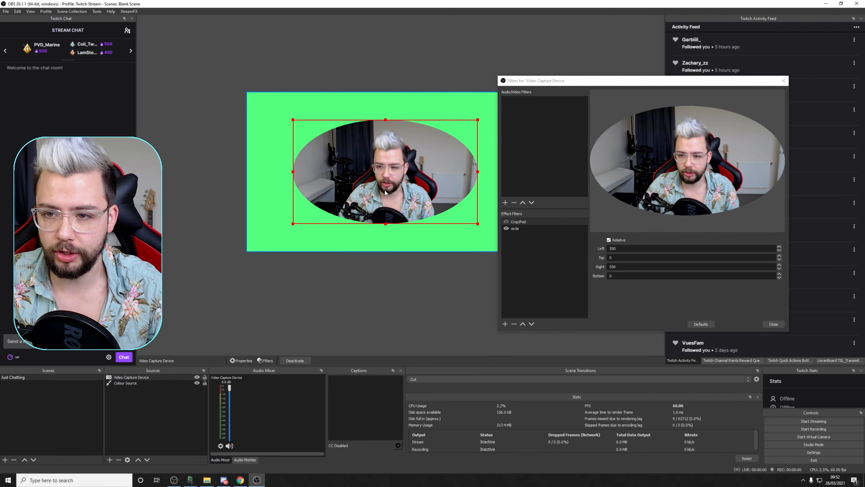
Open the transform settings of the Video Capture Device source and move their window below the webcam picture.
click(154, 373)
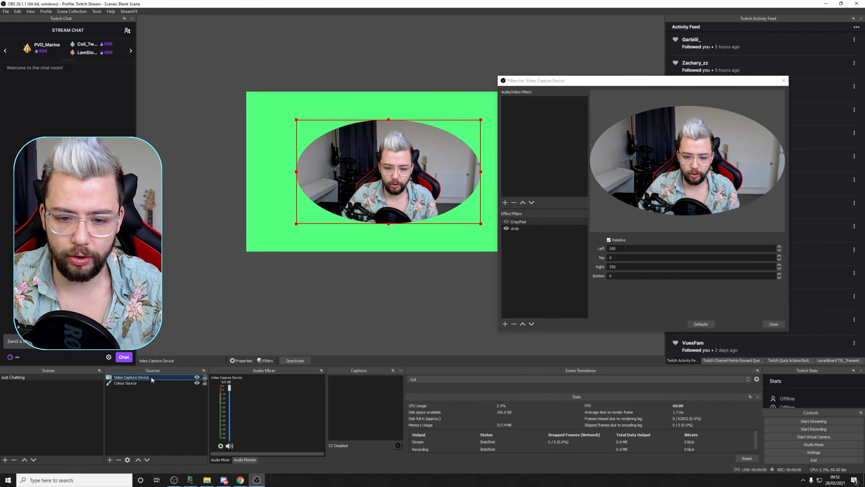
right_click(151, 376)
mouse_move(169, 287)
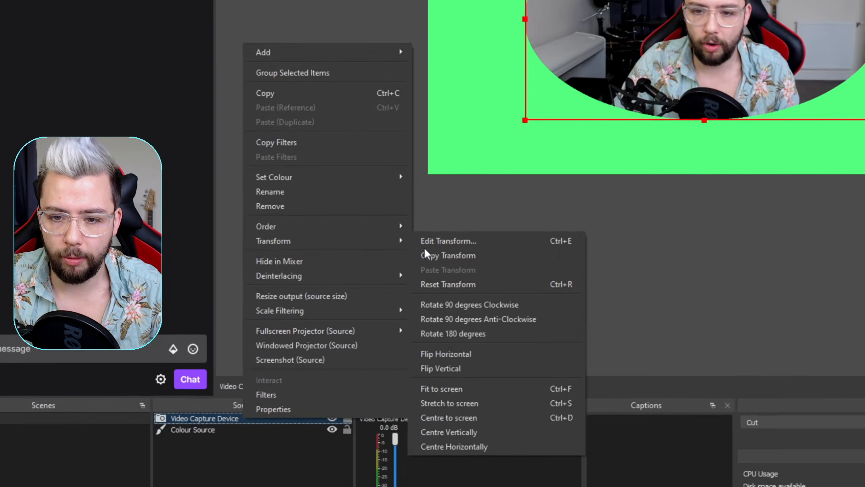
click(269, 285)
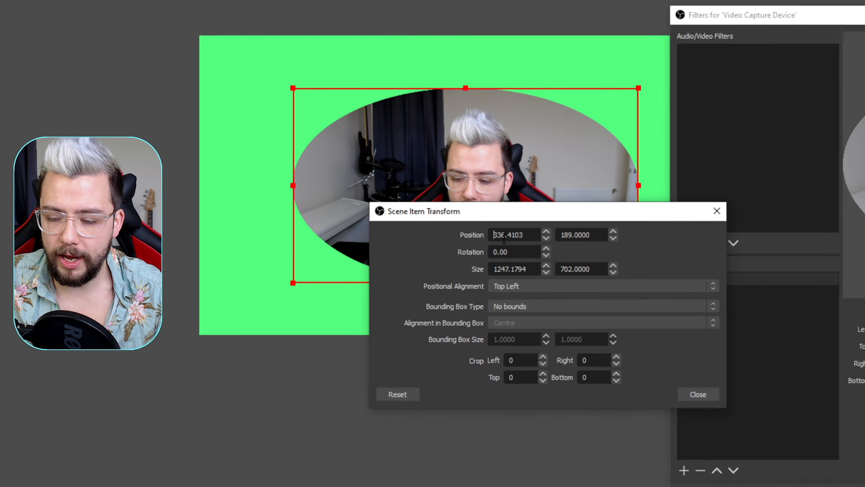
drag(511, 213, 408, 322)
Try left crop values of 700 and 800 for the webcam source in its transform settings.
key(BackSpace)
text(5)
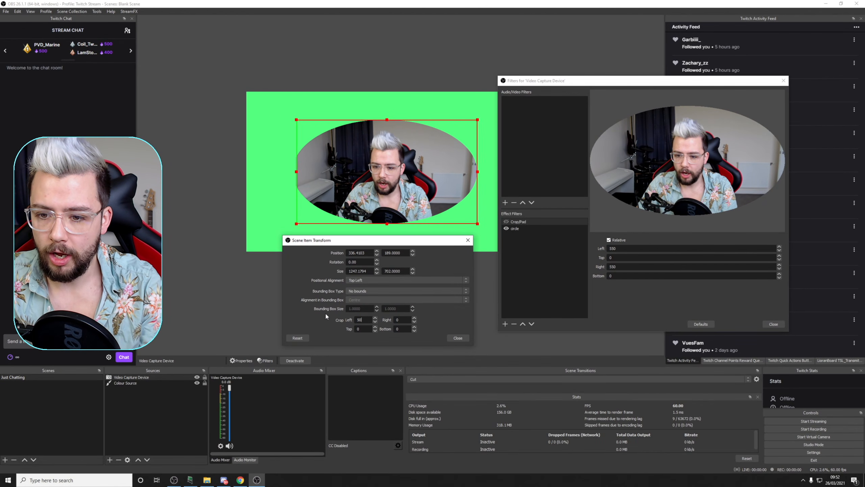
text(700)
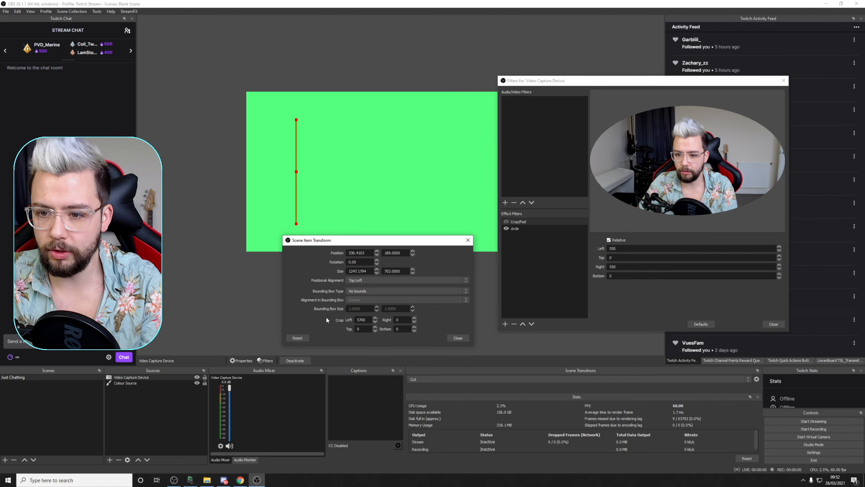
key(BackSpace)
key(BackSpace)
key(BackSpace)
key(BackSpace)
text(700)
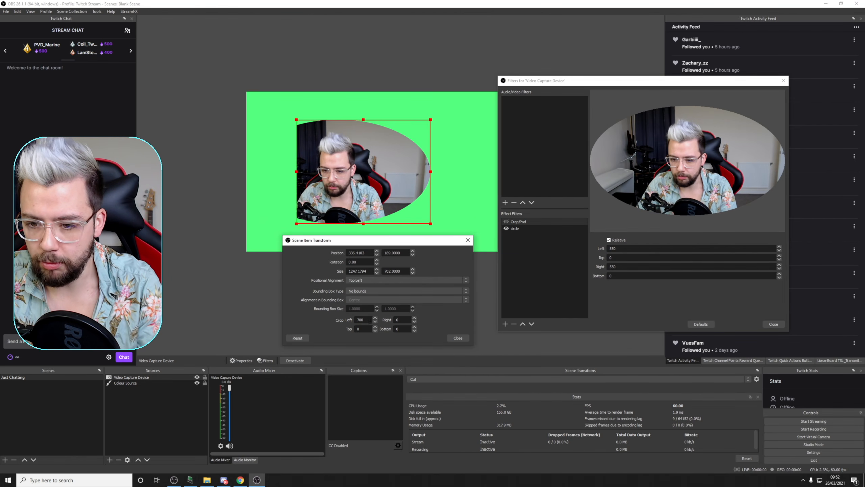
text(800)
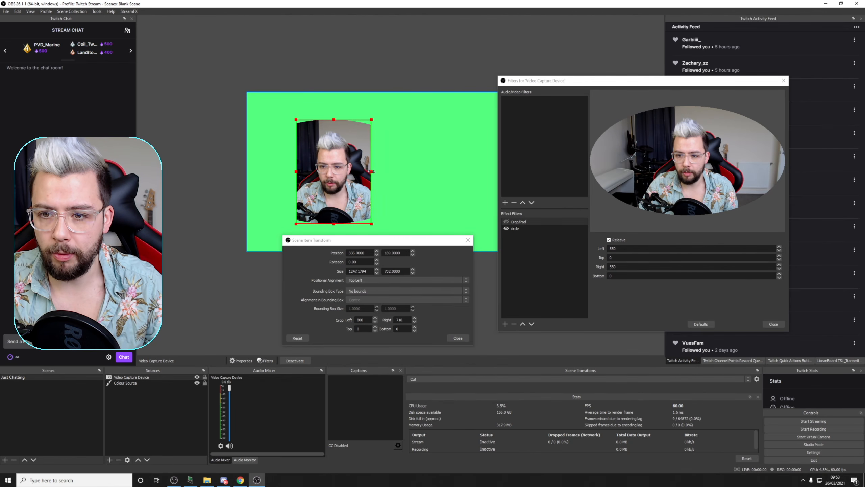
Crop the webcam source to the guitar and copy the crop into the Crop/Pad filter: Left 411, Top 271, Right 1855, Bottom 763.
drag(296, 171, 352, 175)
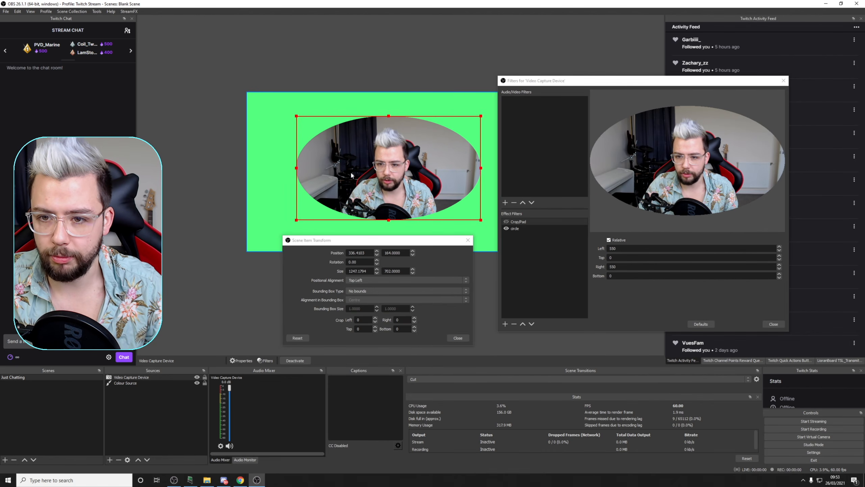
drag(481, 168, 343, 167)
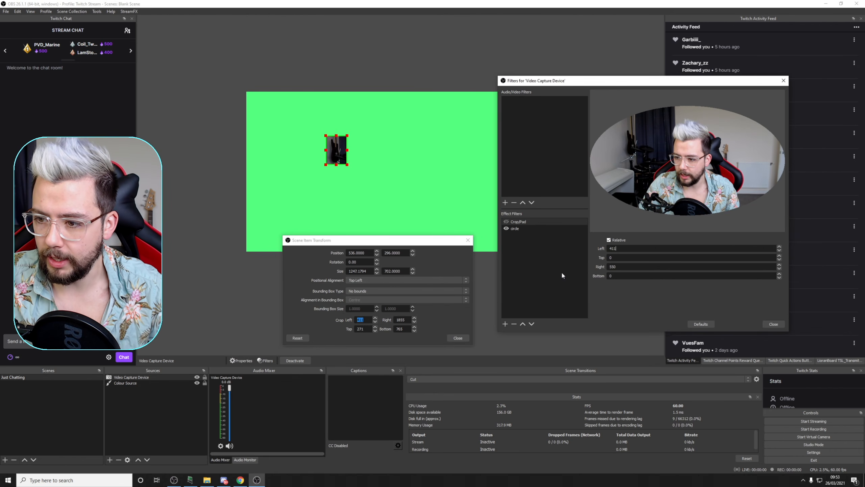
click(407, 319)
double_click(618, 267)
click(364, 328)
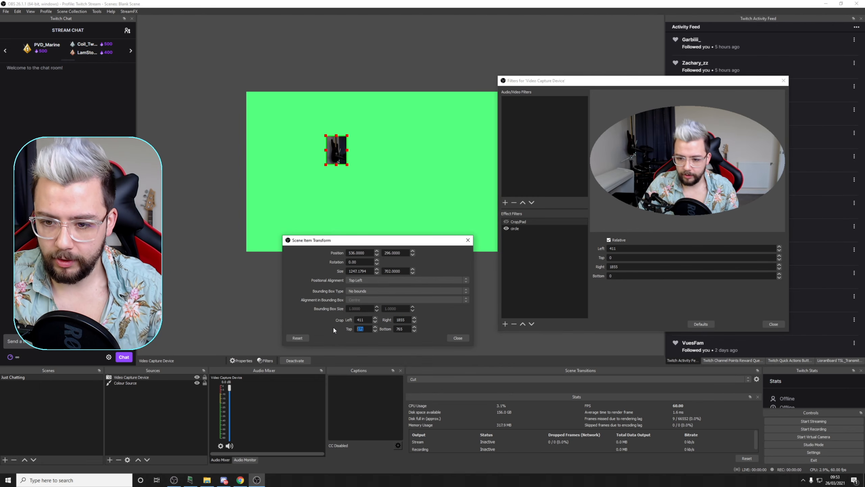
click(617, 257)
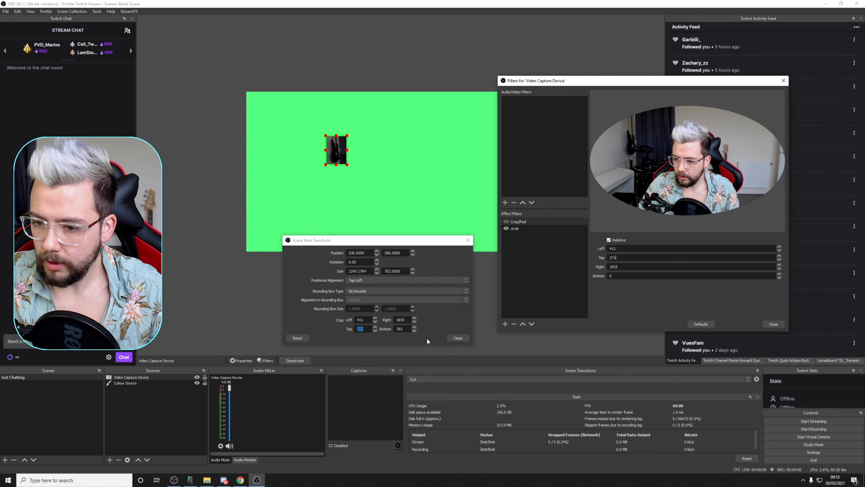
click(342, 324)
key(ctrl+c)
key(Tab)
click(624, 277)
key(ctrl+v)
Set all four crop values in the webcam source's transform to 0 and move the source back inside the green background.
click(368, 319)
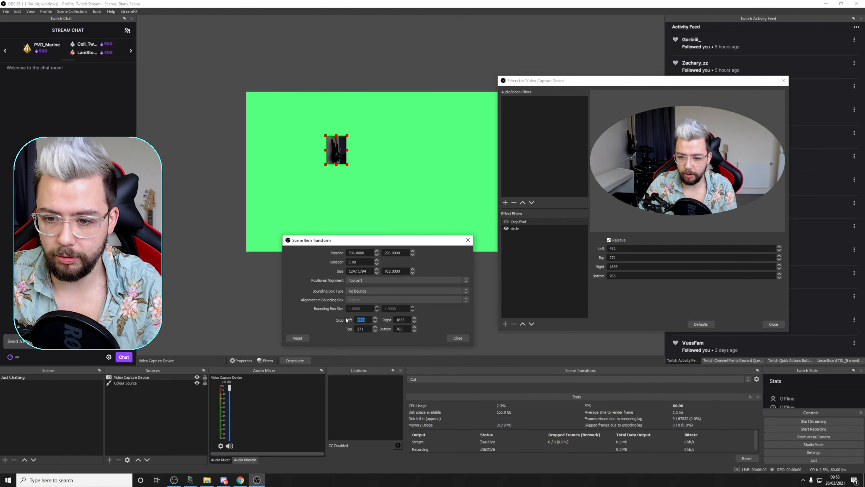
text(0)
key(Tab)
key(Tab)
text(00)
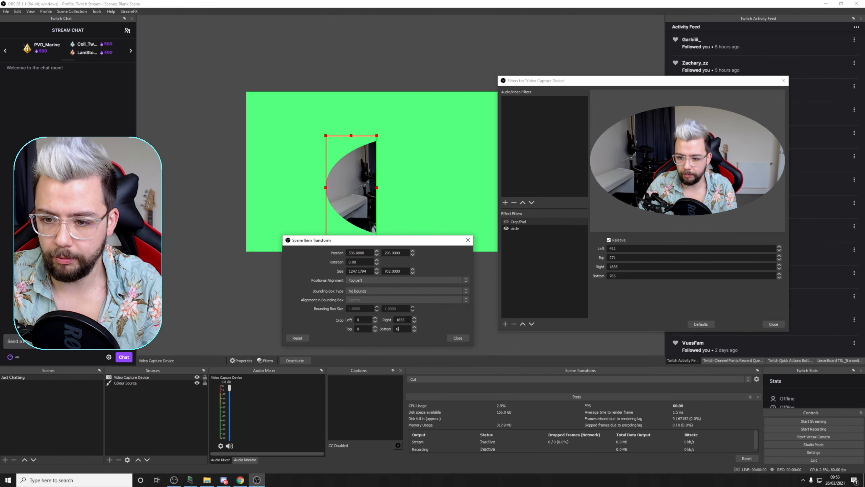
drag(407, 320, 386, 319)
text(0)
drag(443, 202, 388, 170)
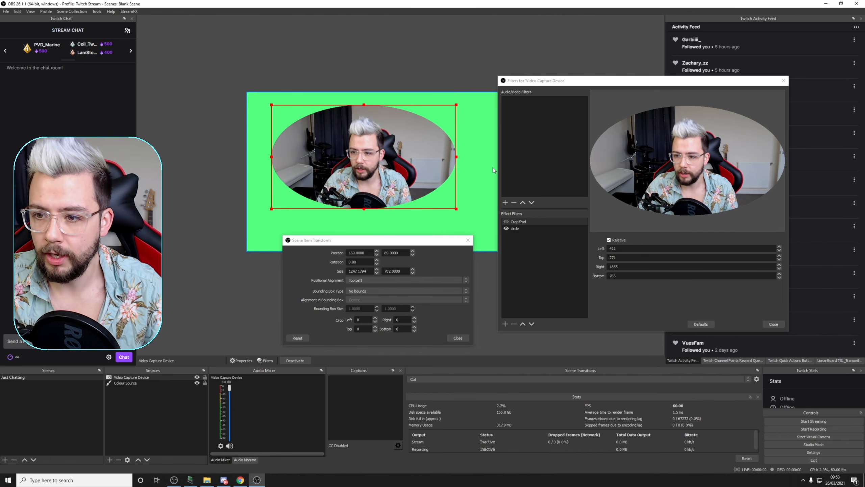
Enable the Crop/Pad filter and enlarge the cropped webcam source in the preview to about 400 by 550.
click(506, 221)
click(284, 136)
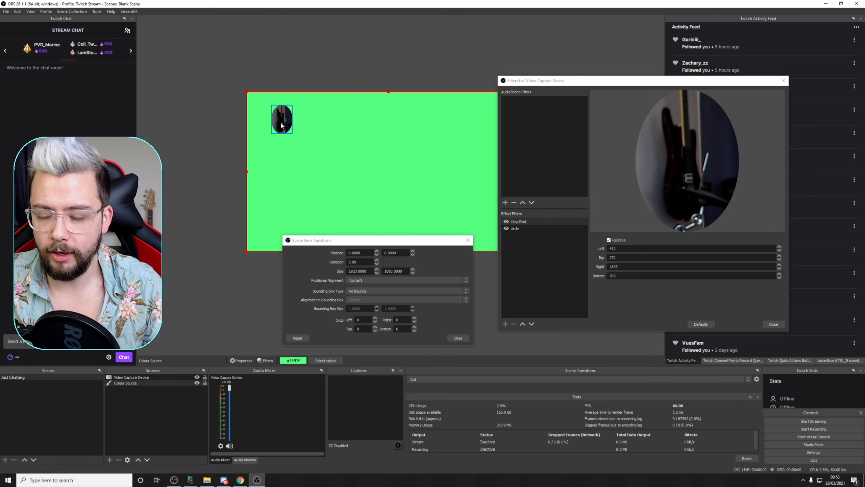
scroll(264, 127, up, 3)
drag(242, 126, 478, 255)
scroll(361, 186, up, 2)
click(350, 185)
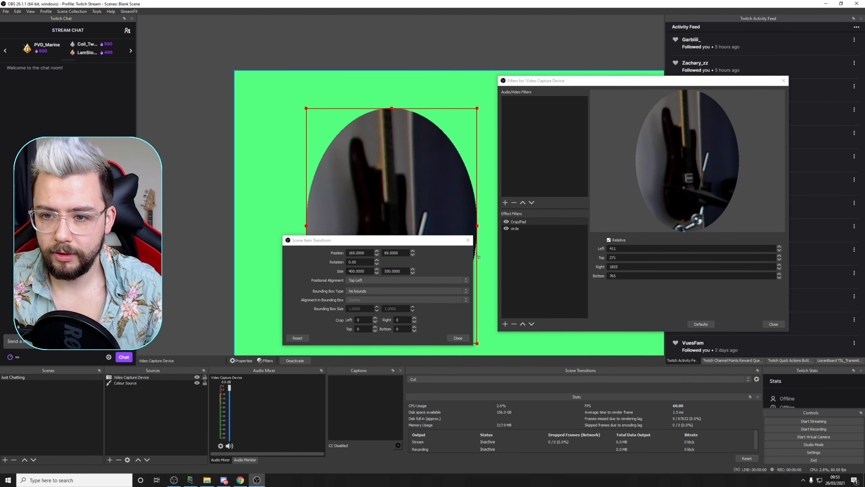
scroll(395, 194, down, 5)
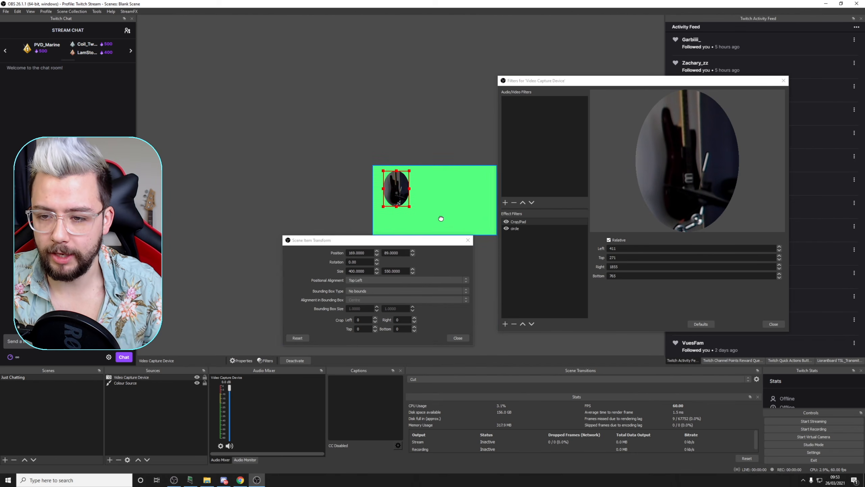
drag(443, 220, 414, 197)
Set the Crop/Pad filter's Left, Top, Right and Bottom values to 0.
double_click(624, 248)
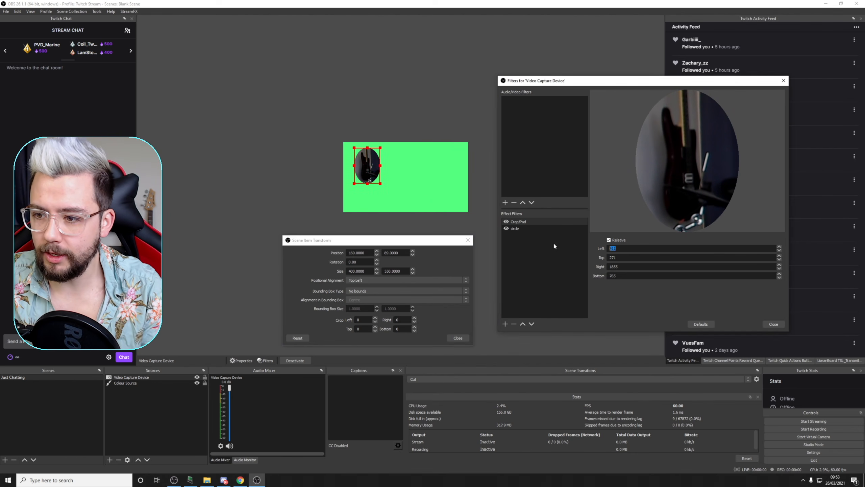
text(0)
double_click(624, 257)
text(0)
double_click(625, 266)
text(0)
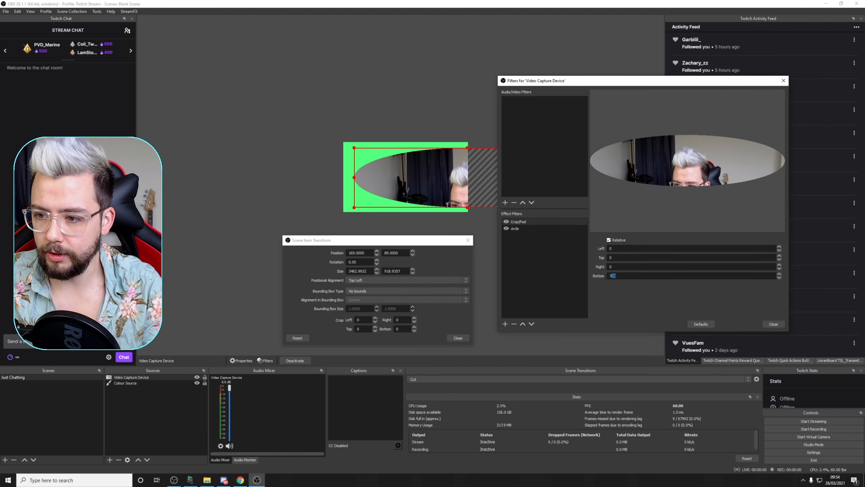
text(0)
Resize the webcam source to about 1561 by 878 and crop it to the face, about Left 1013, Top 397, Right 1017, Bottom 408.
drag(299, 125, 345, 157)
scroll(385, 172, up, 3)
drag(261, 140, 333, 145)
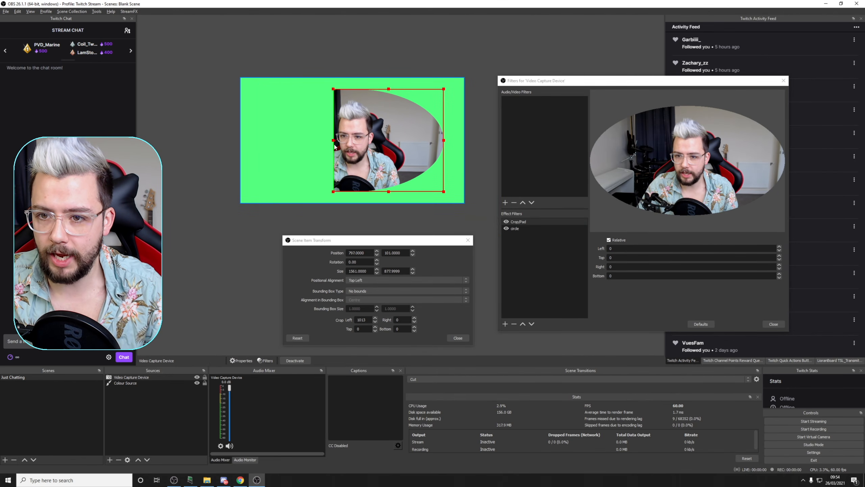
drag(390, 102, 390, 115)
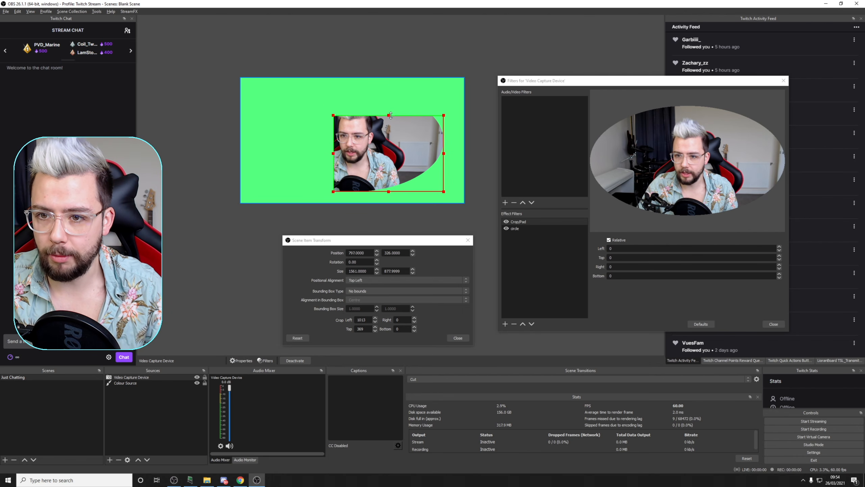
drag(447, 156, 373, 150)
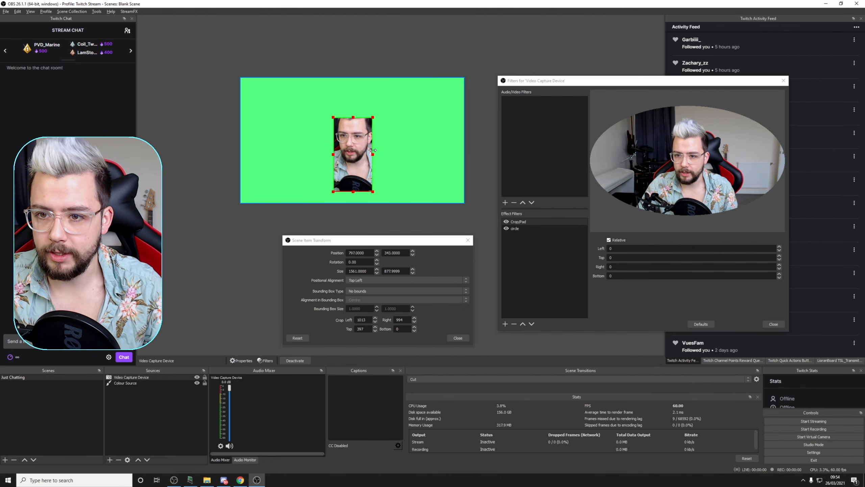
drag(353, 190, 352, 165)
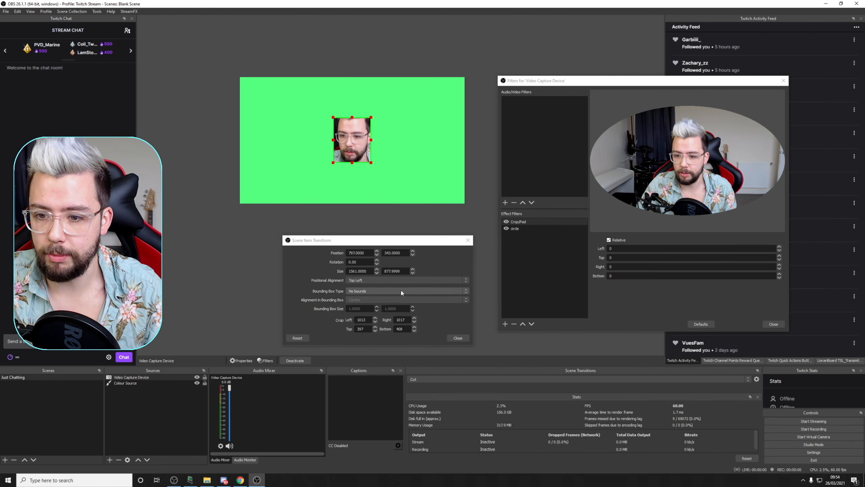
Disable the Crop/Pad filter and copy the source's crop values into it: Left 1013, Top 397, Right 1017, Bottom 408.
click(327, 315)
key(ctrl+c)
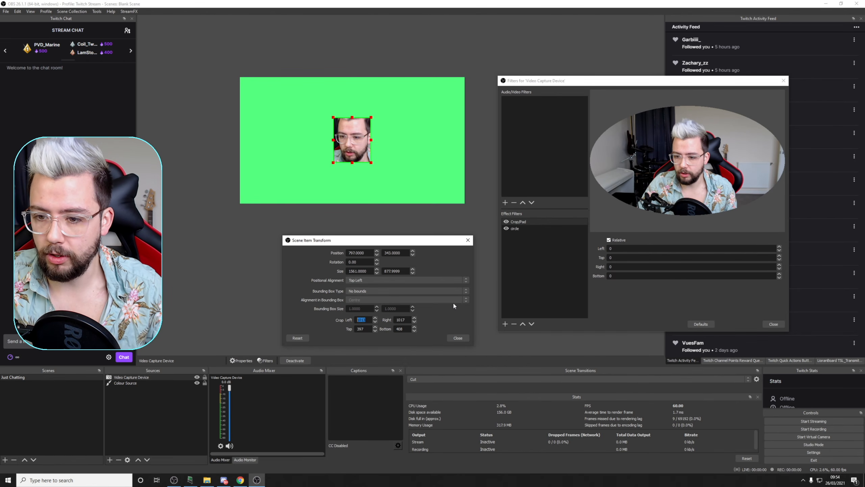
click(507, 221)
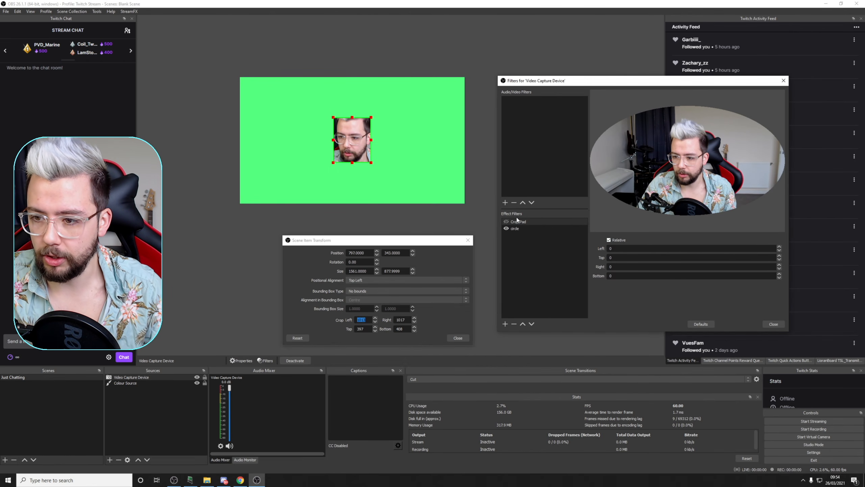
double_click(620, 248)
key(ctrl+v)
click(405, 319)
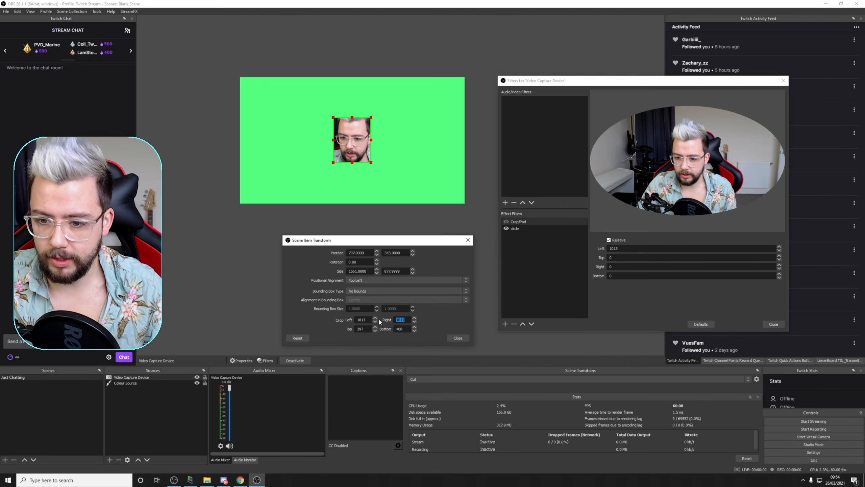
double_click(614, 267)
text(1017)
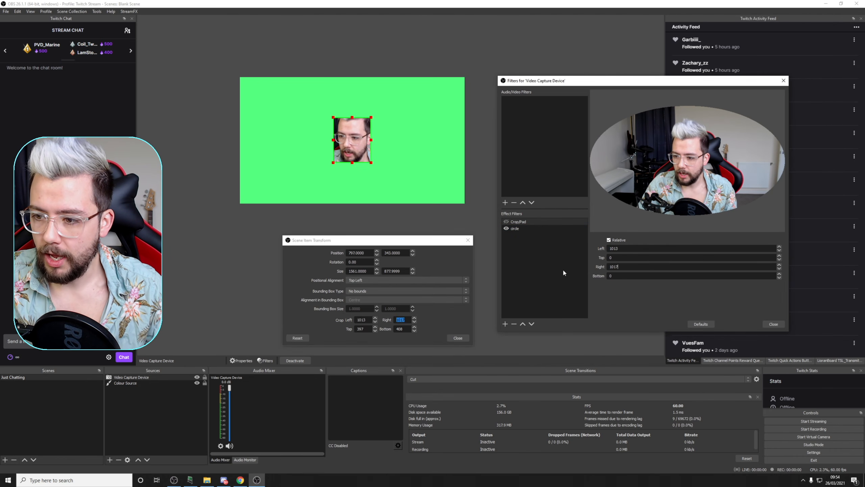
double_click(362, 329)
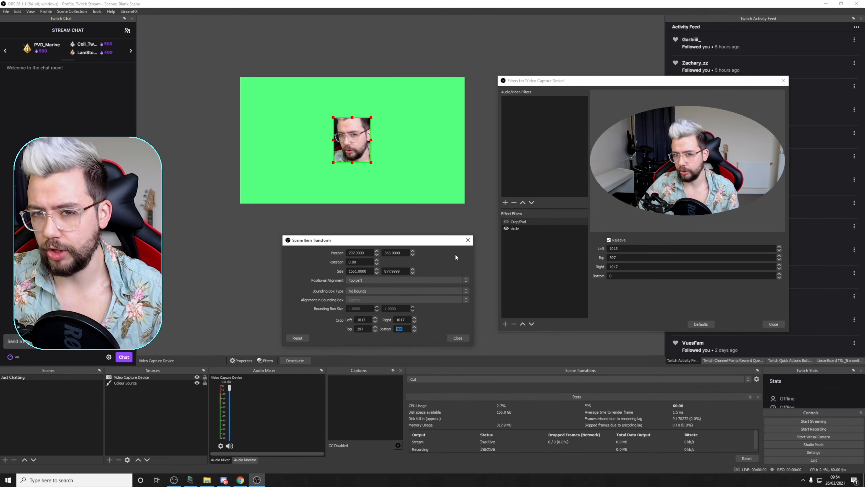
double_click(611, 276)
text(408)
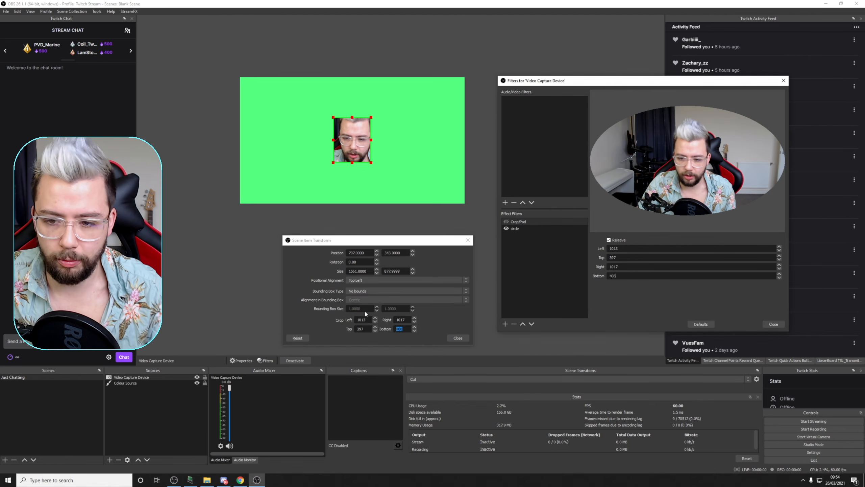
Reset the webcam source's transform crop to 0 on all sides and centre the full picture on the green background.
double_click(361, 320)
text(0)
double_click(361, 329)
text(0)
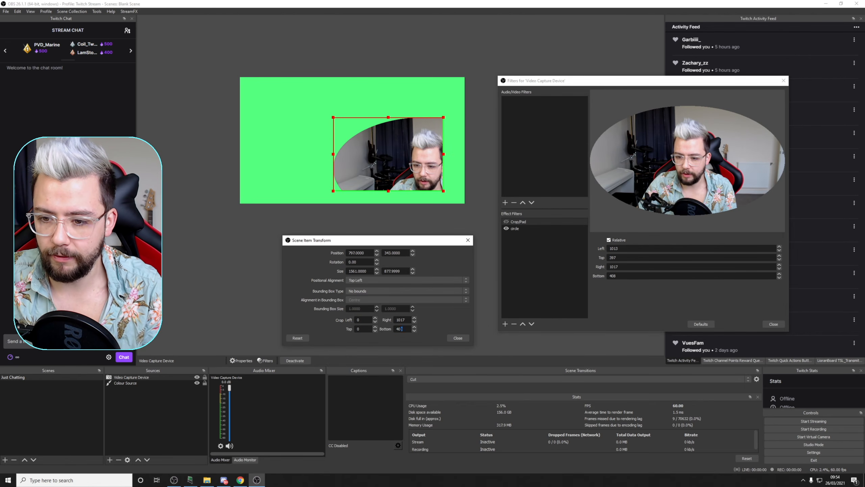
double_click(400, 328)
text(00)
drag(446, 190, 375, 161)
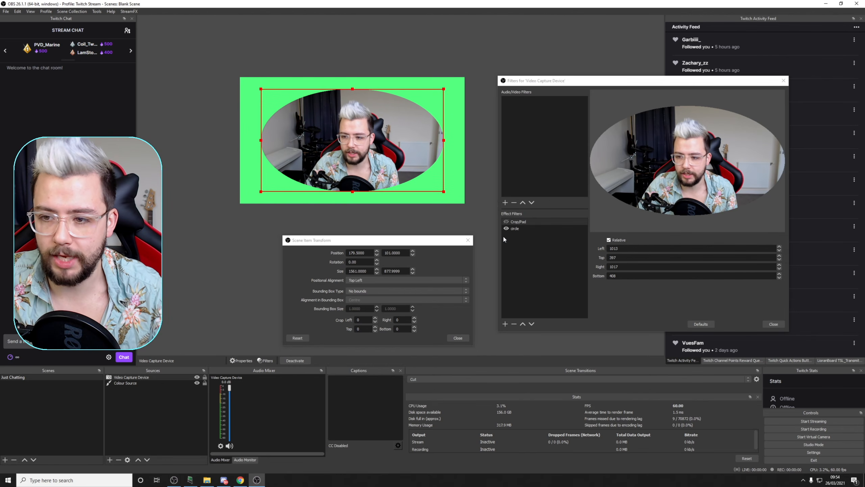
Enable the Crop/Pad filter, then centre the face circle on the green background at about 480 by 575.
click(507, 223)
click(506, 222)
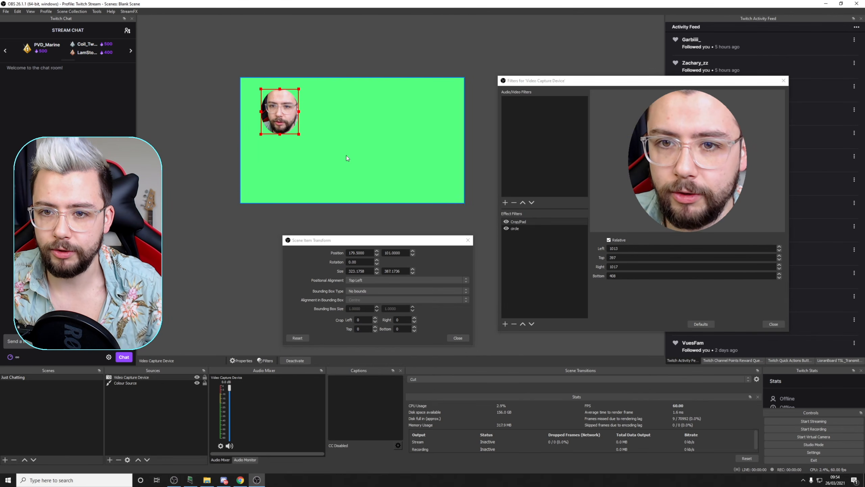
drag(279, 118, 371, 141)
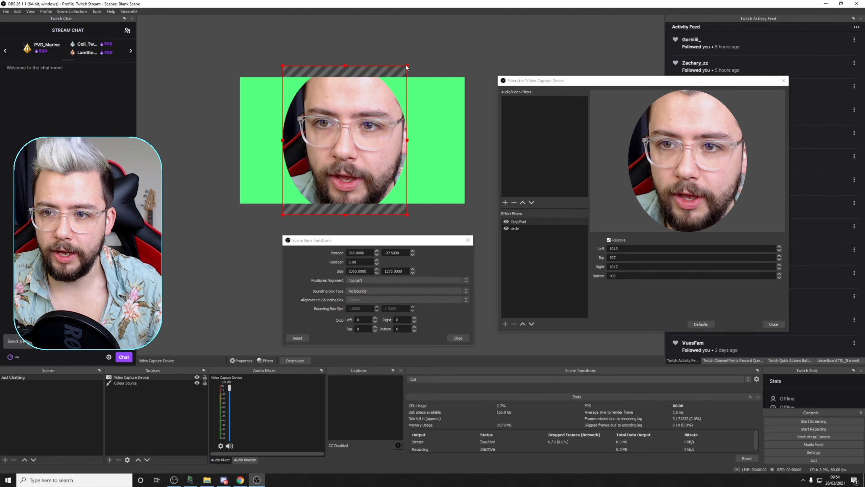
drag(406, 67, 352, 132)
click(310, 174)
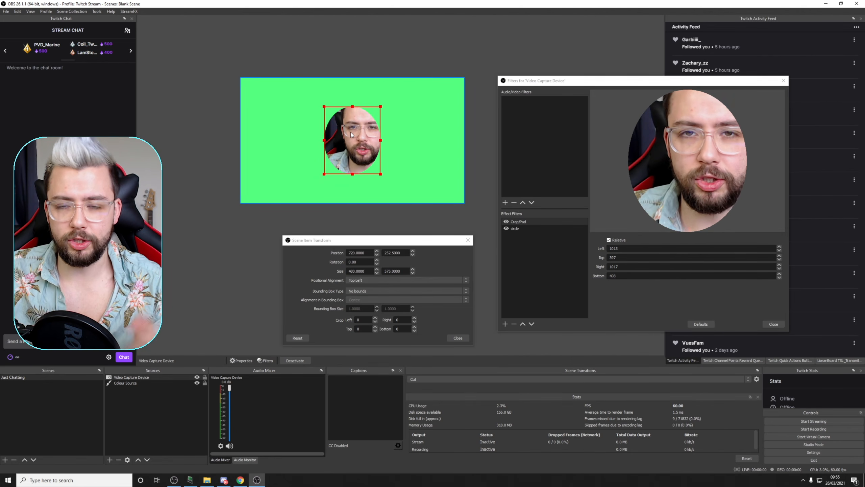
Set the Crop/Pad filter's Left and Right values to 1000.
double_click(619, 249)
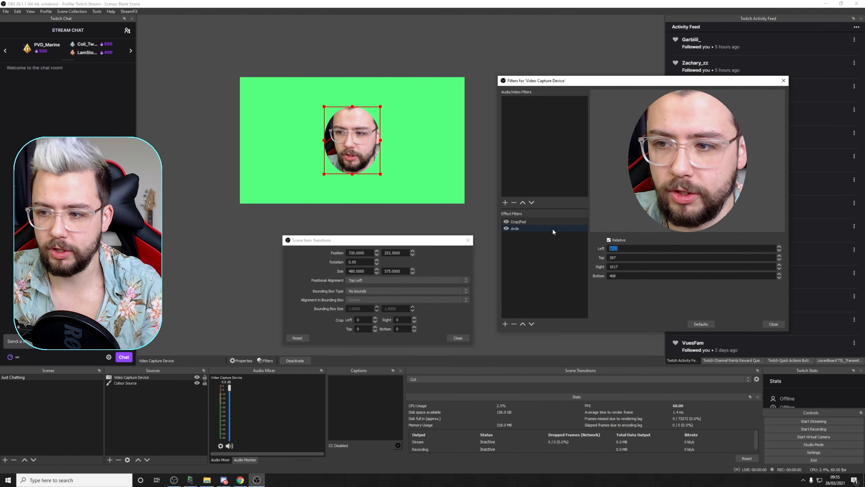
text(1000)
click(615, 266)
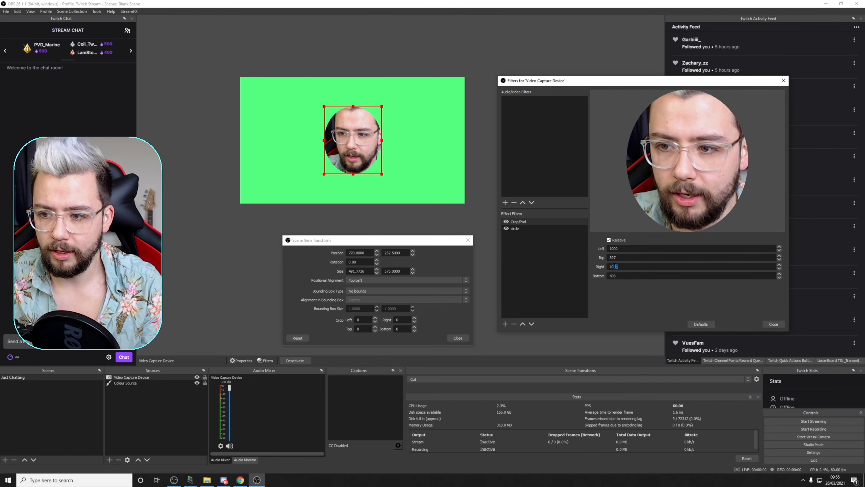
key(BackSpace)
key(BackSpace)
text(00)
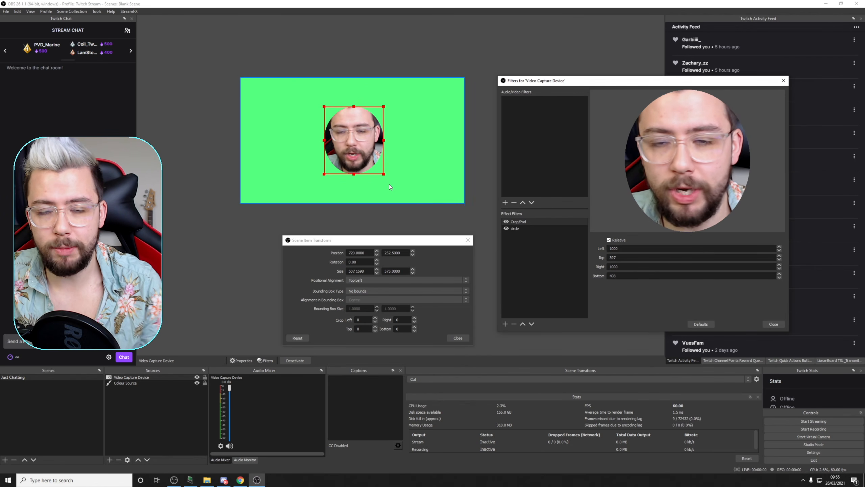